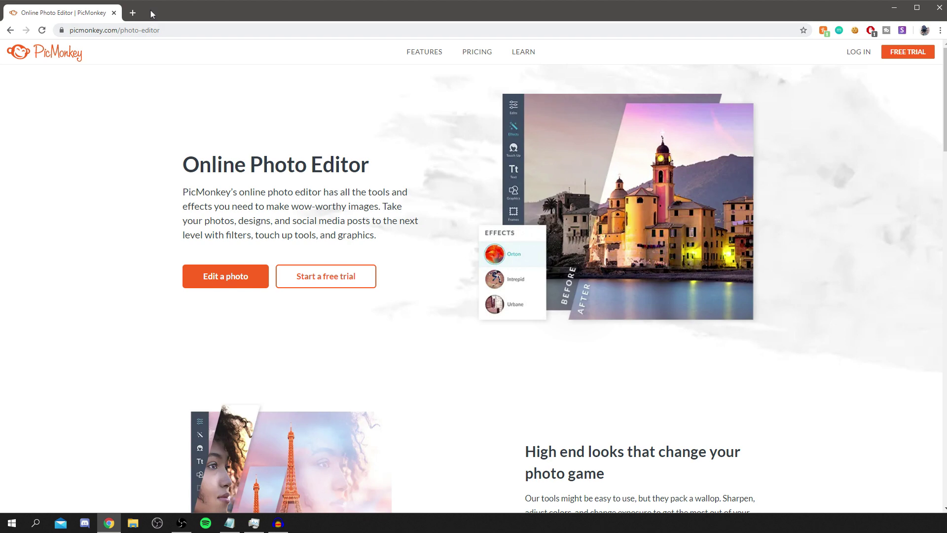
- Start a new design from Blank canvas and browse the Social Media and Print size presets
{"action": "left_click", "coordinate": [201, 280]}
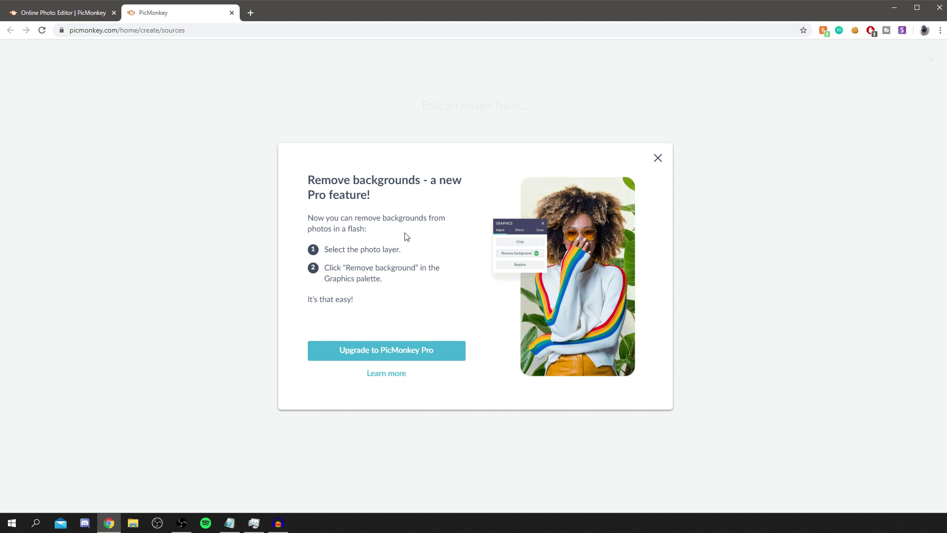
{"action": "left_click", "coordinate": [657, 158]}
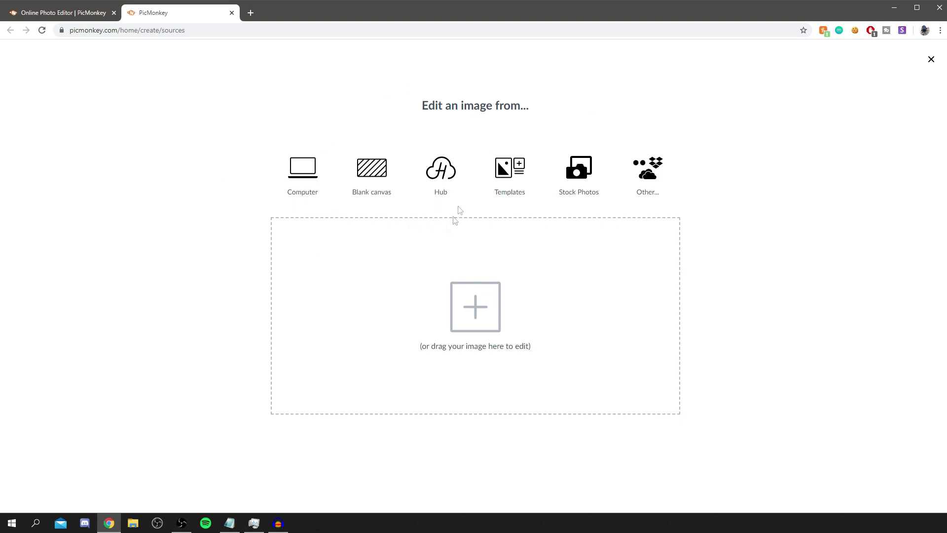
{"action": "left_click", "coordinate": [380, 168]}
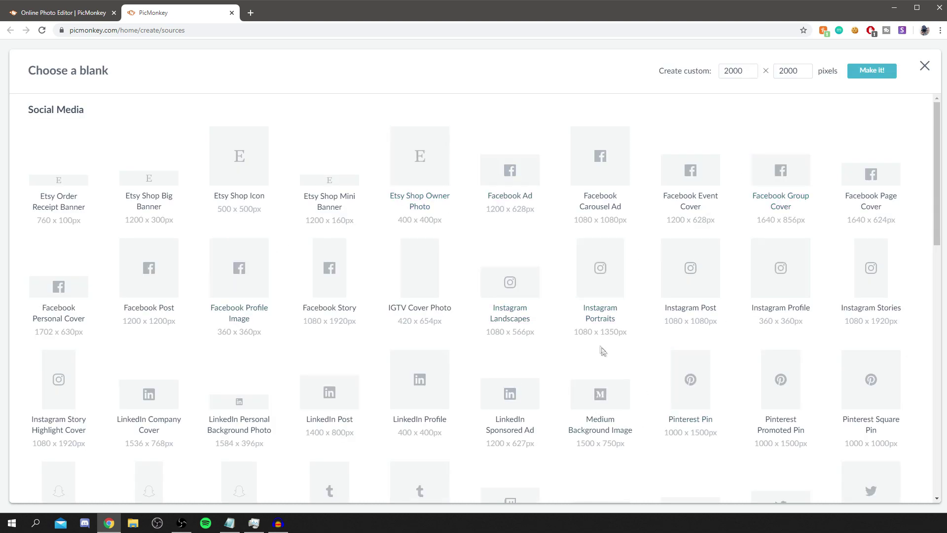
{"action": "scroll", "coordinate": [596, 346], "scroll_direction": "down", "scroll_amount": 3}
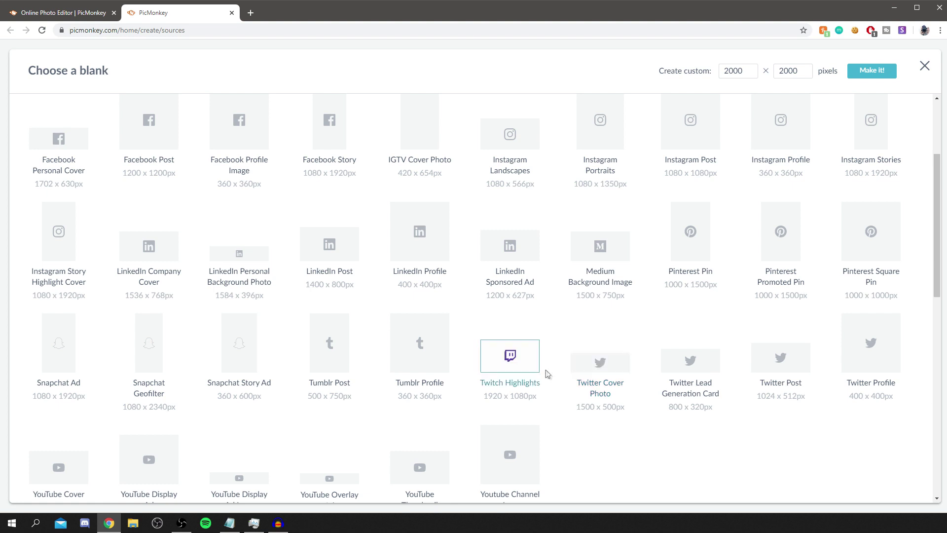
{"action": "scroll", "coordinate": [592, 336], "scroll_direction": "up", "scroll_amount": 3}
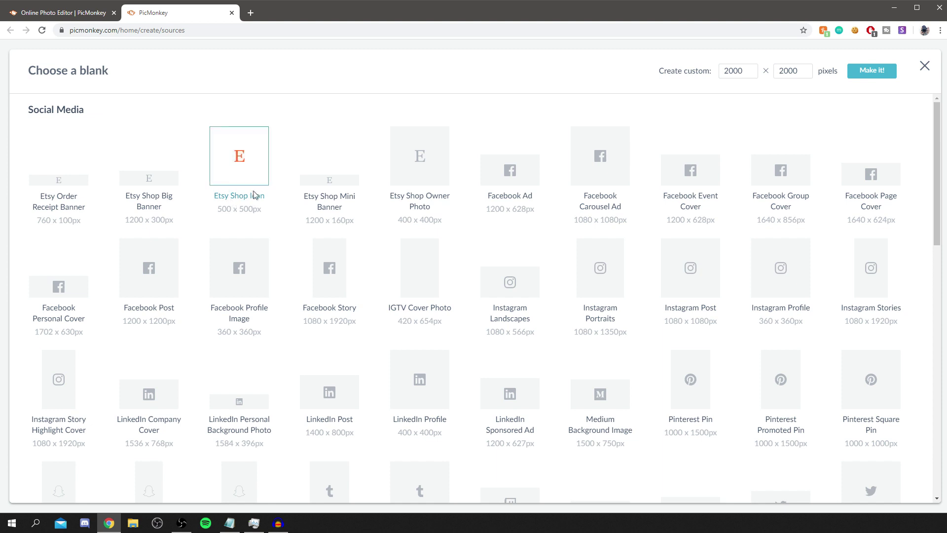
{"action": "scroll", "coordinate": [252, 173], "scroll_direction": "down", "scroll_amount": 5}
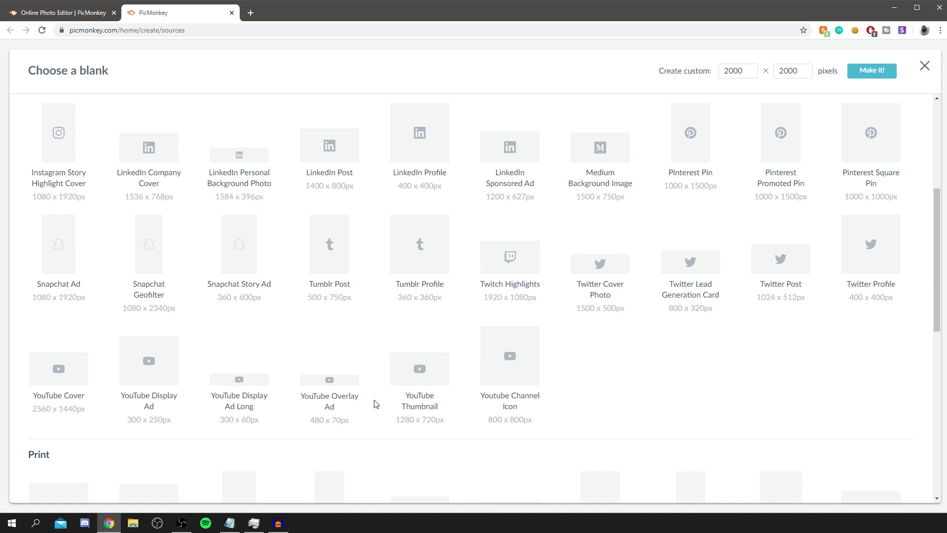
{"action": "scroll", "coordinate": [365, 415], "scroll_direction": "up", "scroll_amount": 5}
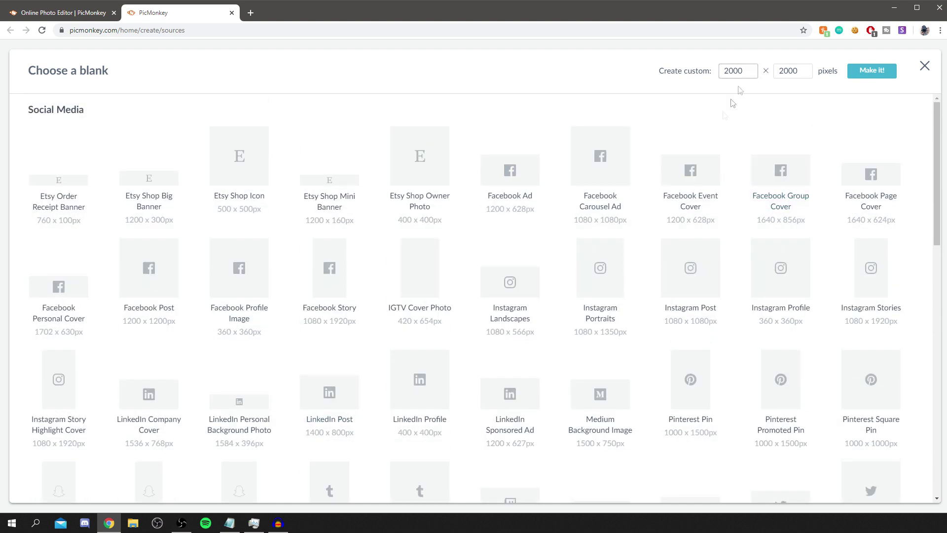
{"action": "scroll", "coordinate": [510, 316], "scroll_direction": "down", "scroll_amount": 7}
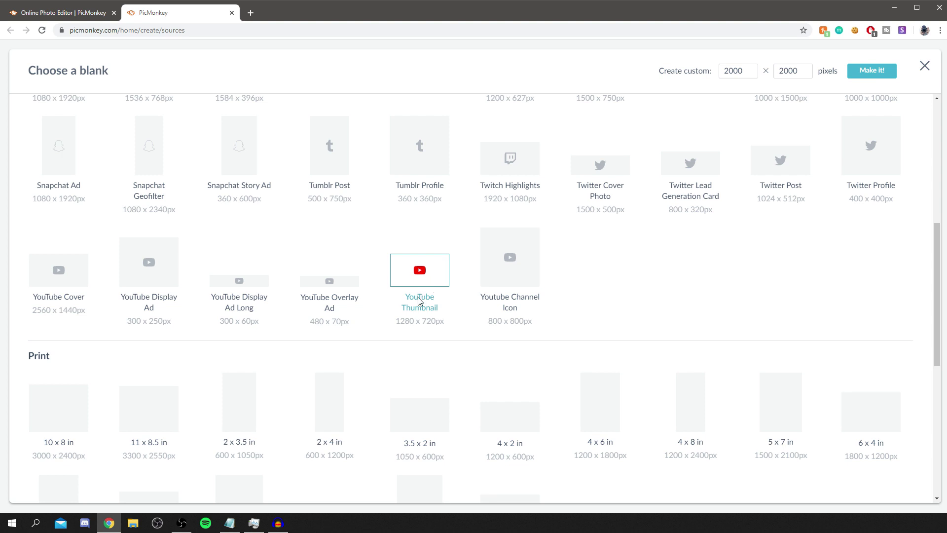
{"action": "scroll", "coordinate": [419, 299], "scroll_direction": "up", "scroll_amount": 7}
- Make a custom 1920 × 1080 blank canvas and confirm it in the name dialog
{"action": "double_click", "coordinate": [736, 72]}
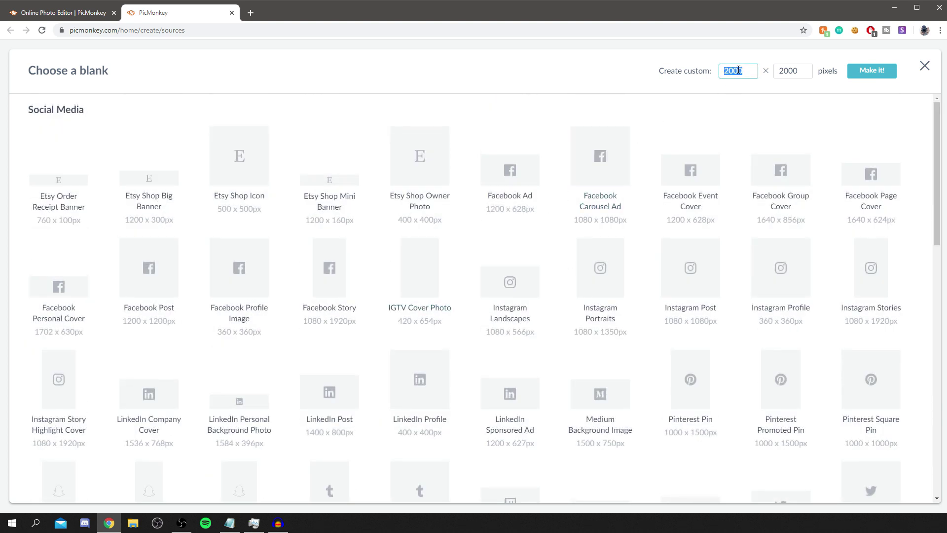
{"action": "double_click", "coordinate": [783, 69]}
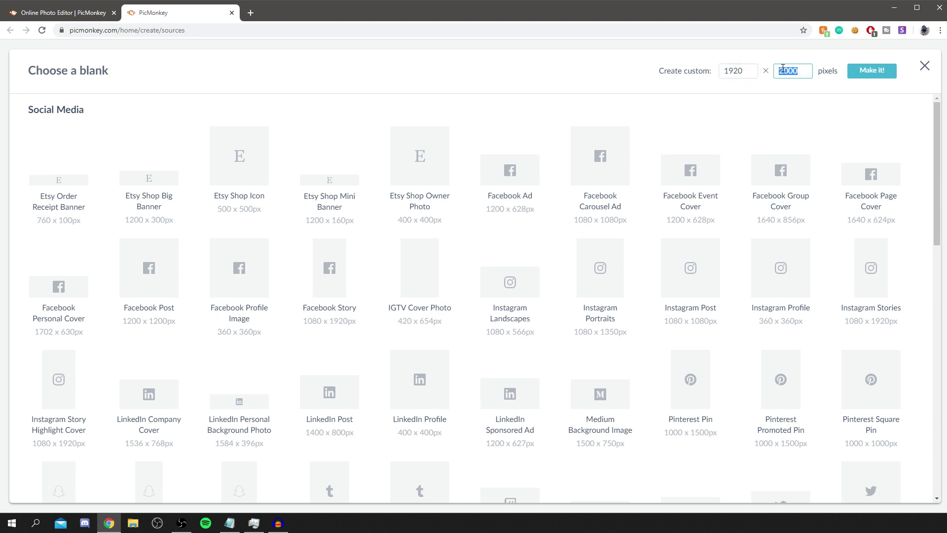
{"action": "type", "text": "108"}
{"action": "left_click", "coordinate": [880, 70]}
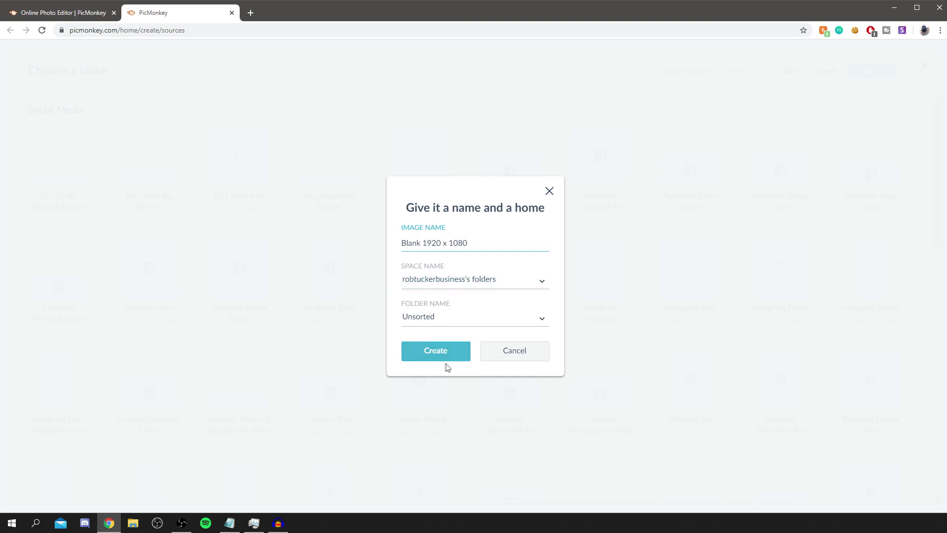
{"action": "left_click", "coordinate": [428, 354]}
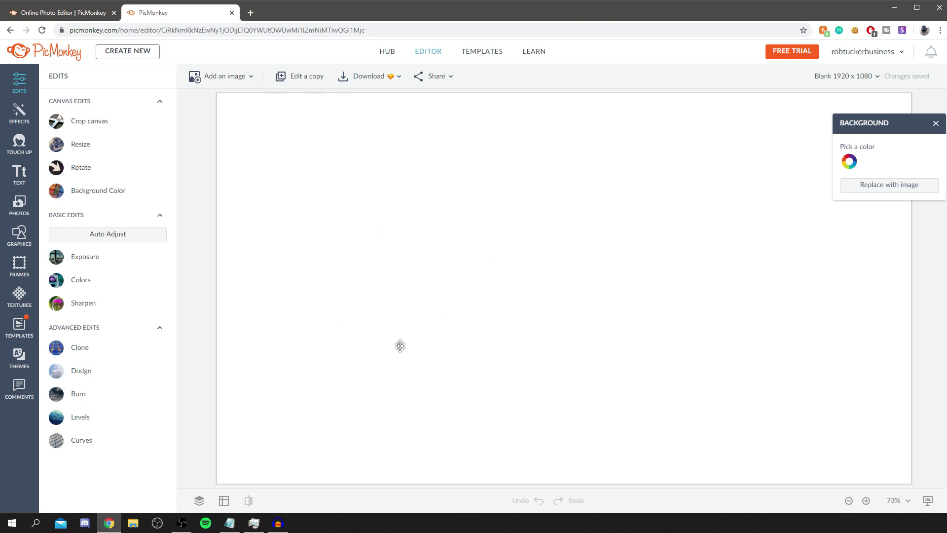
- Search Google for 'cool backgrounds' in a new tab and show the image results
{"action": "left_click", "coordinate": [251, 12]}
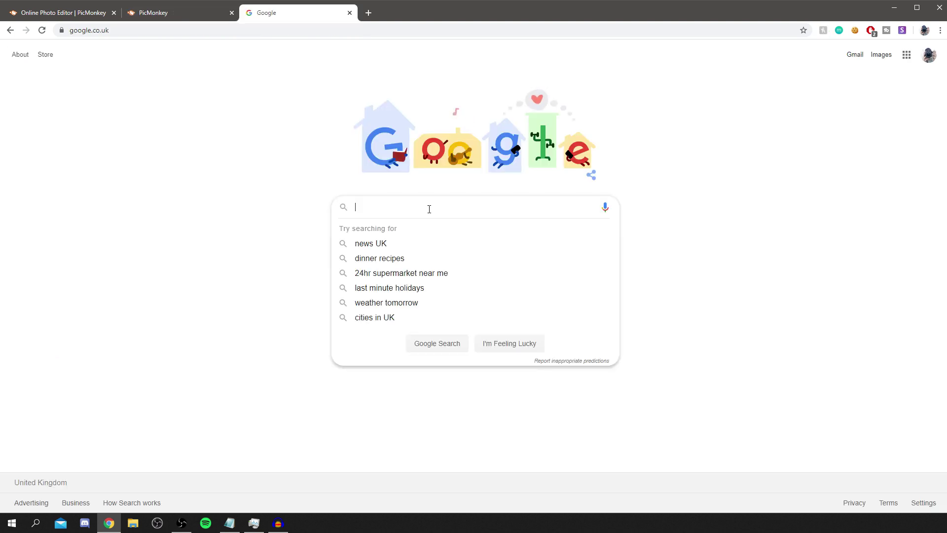
{"action": "type", "text": "cool "}
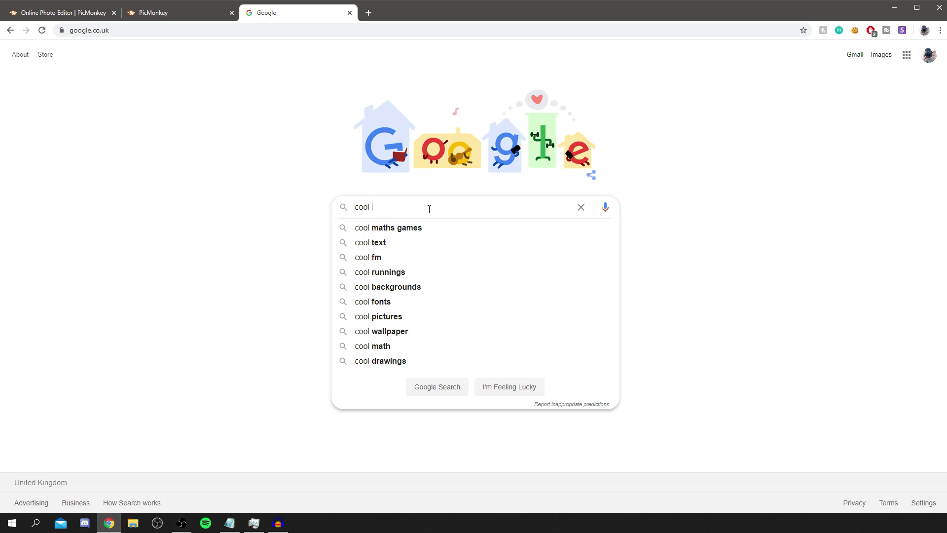
{"action": "type", "text": "backgro"}
{"action": "key", "text": "Down"}
{"action": "key", "text": "Return"}
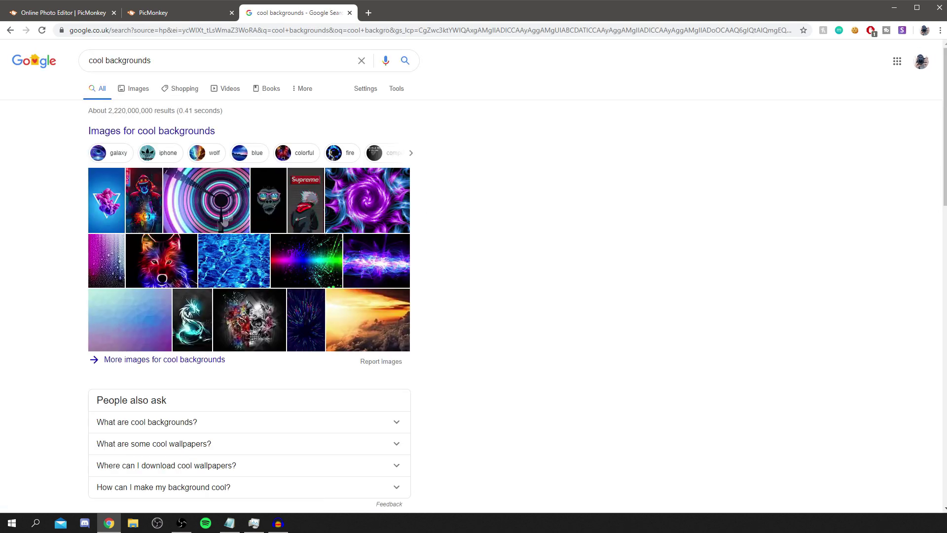
{"action": "left_click", "coordinate": [139, 92]}
- Save the pink-purple low-poly Boing Boing image as cool-background1.png
{"action": "scroll", "coordinate": [238, 294], "scroll_direction": "down", "scroll_amount": 3}
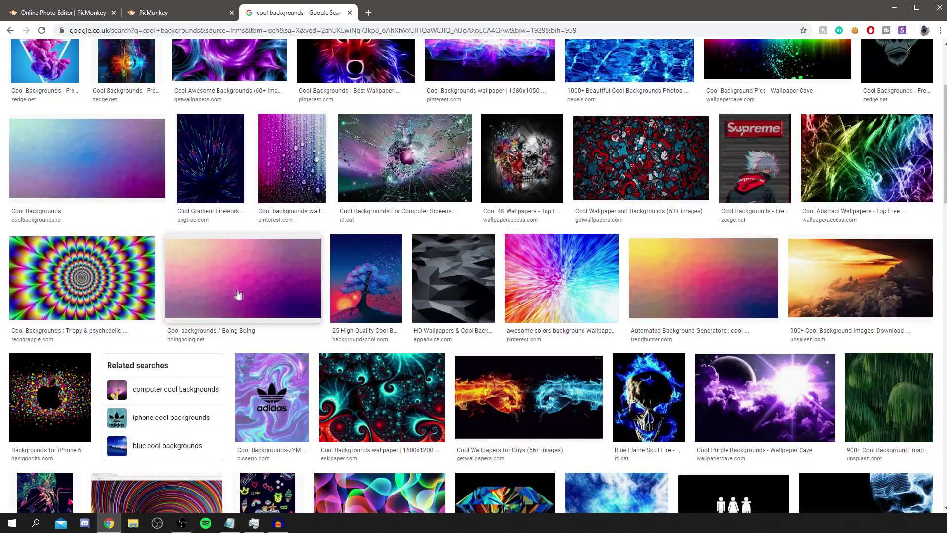
{"action": "scroll", "coordinate": [238, 294], "scroll_direction": "down", "scroll_amount": 1}
{"action": "left_click", "coordinate": [232, 232]}
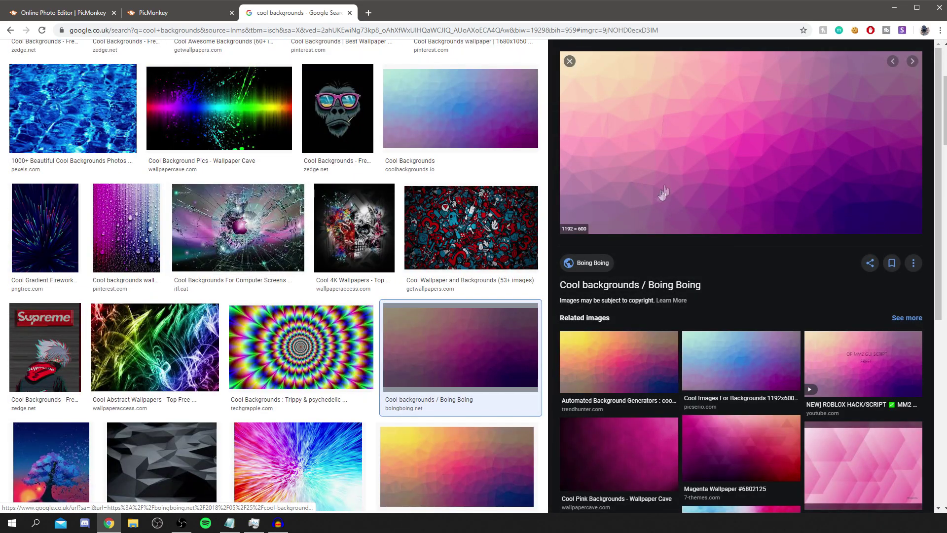
{"action": "right_click", "coordinate": [700, 116]}
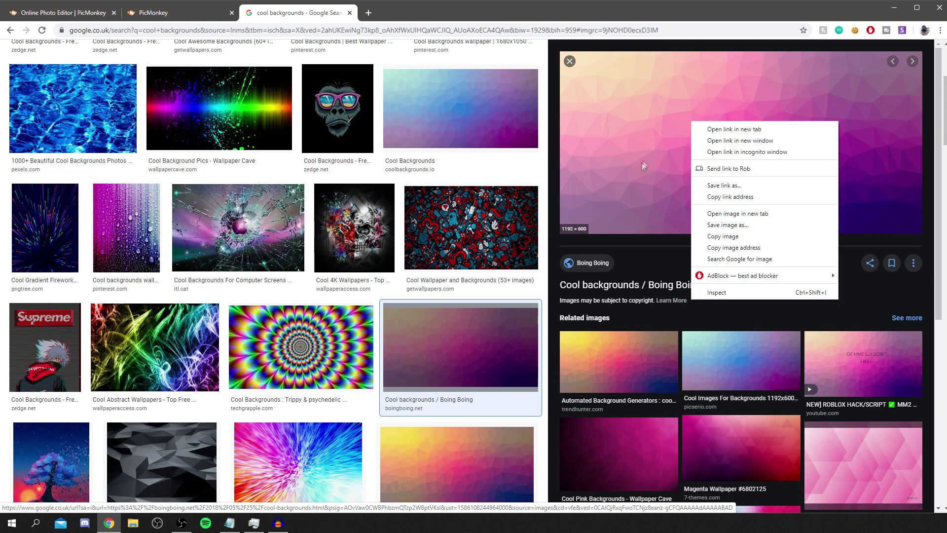
{"action": "left_click", "coordinate": [762, 225]}
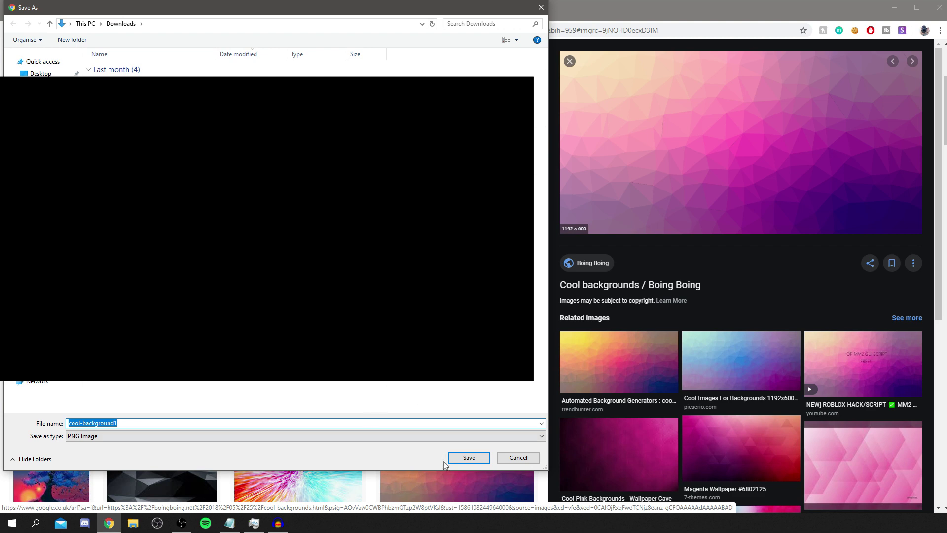
{"action": "left_click", "coordinate": [467, 457]}
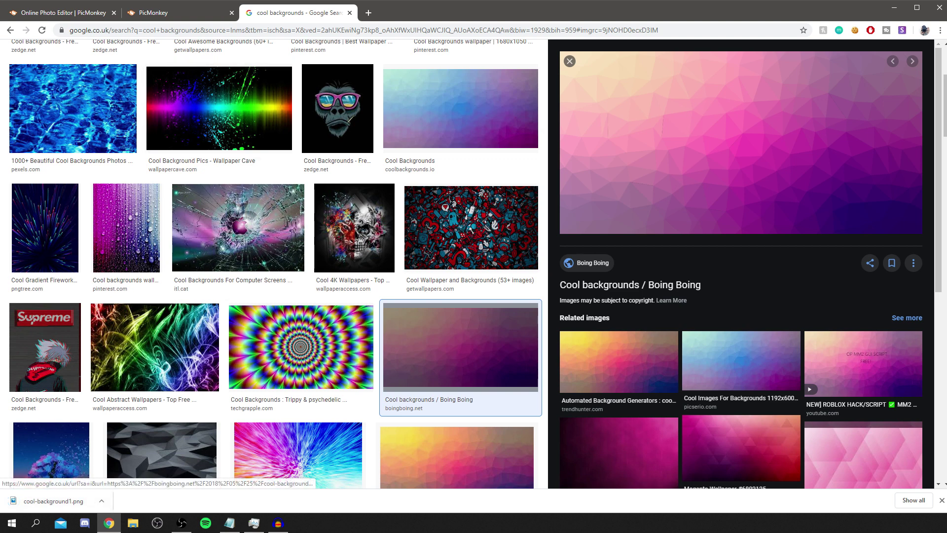
- Add cool-background1.png from the computer onto the PicMonkey canvas and zoom out to 50%
{"action": "left_click", "coordinate": [143, 13]}
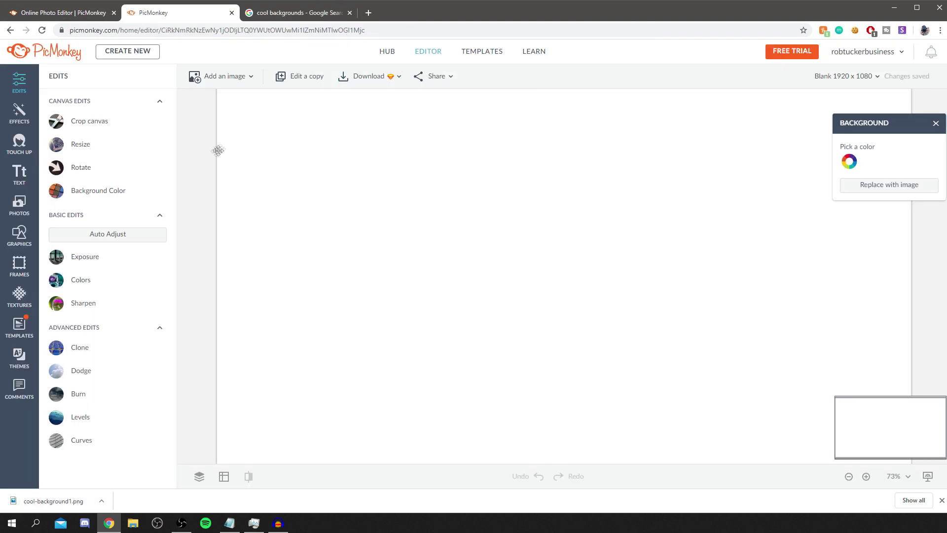
{"action": "left_click", "coordinate": [214, 75]}
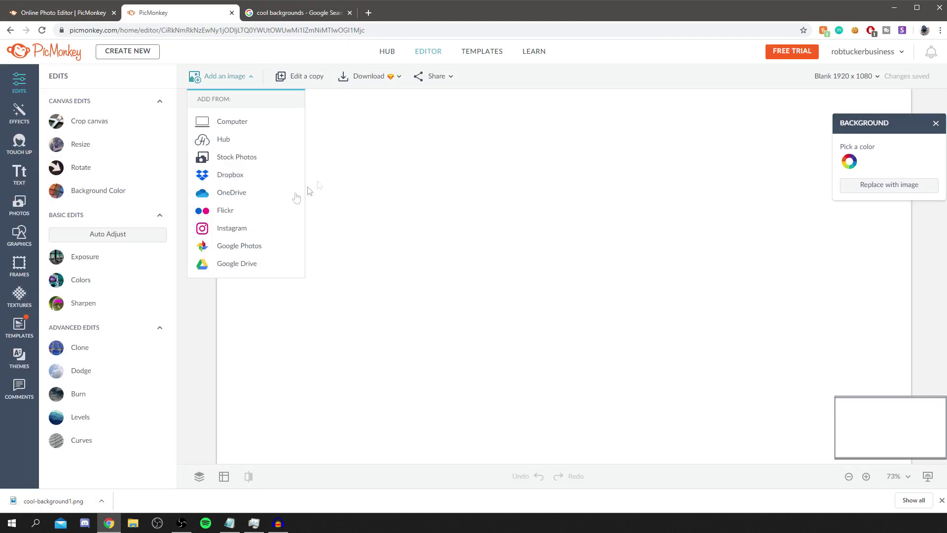
{"action": "left_click", "coordinate": [232, 121]}
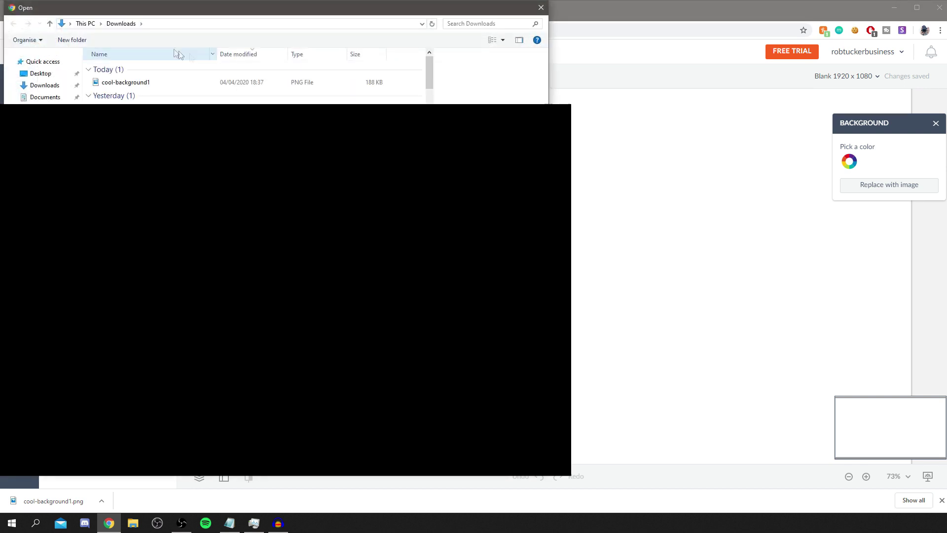
{"action": "double_click", "coordinate": [234, 82]}
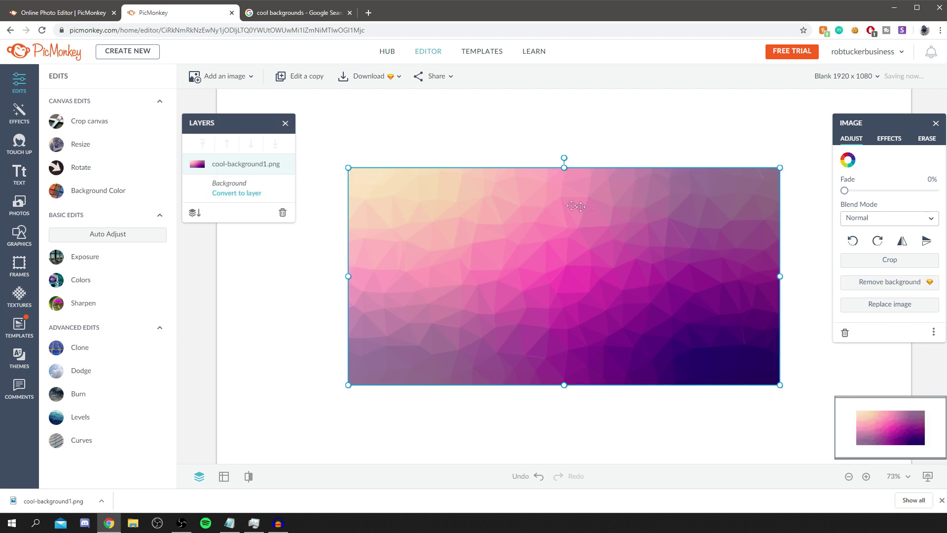
{"action": "left_click", "coordinate": [496, 127]}
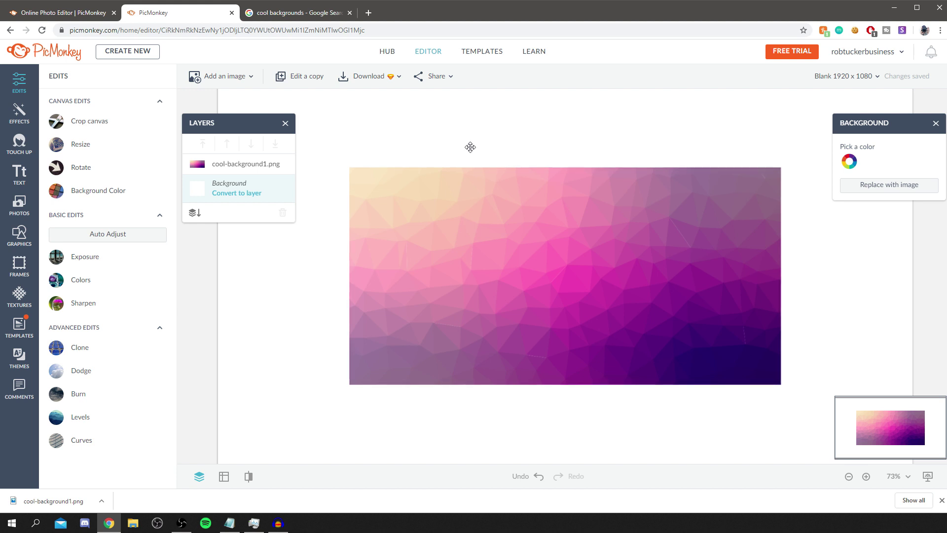
{"action": "scroll", "coordinate": [471, 147], "scroll_direction": "down", "scroll_amount": 3}
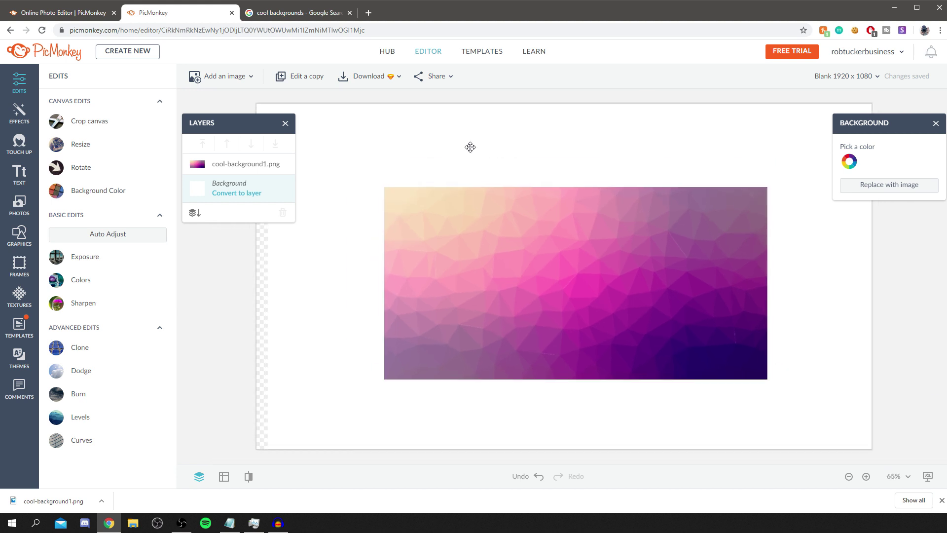
{"action": "scroll", "coordinate": [469, 149], "scroll_direction": "down", "scroll_amount": 1}
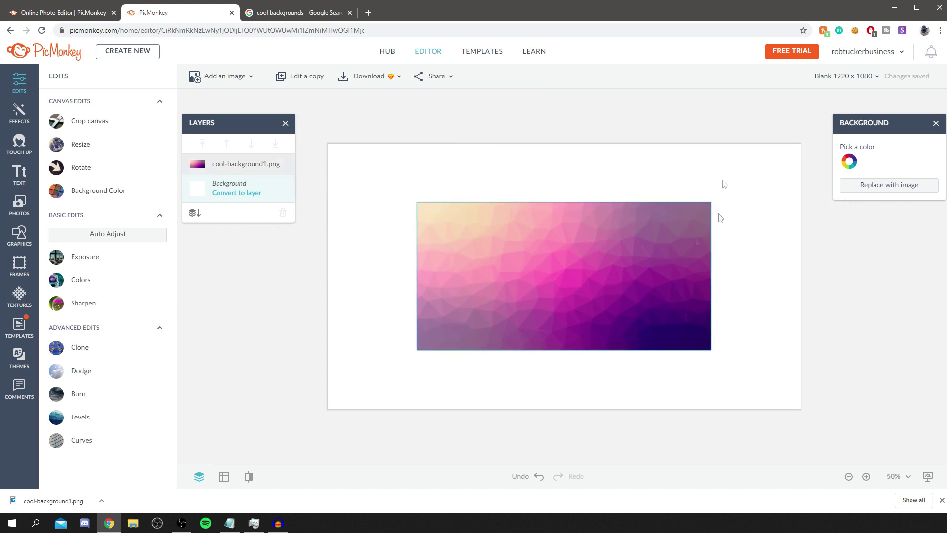
- Drag the image's top-left and bottom-right corners outward to cover the full 1920 × 1080 canvas
{"action": "left_click", "coordinate": [491, 239]}
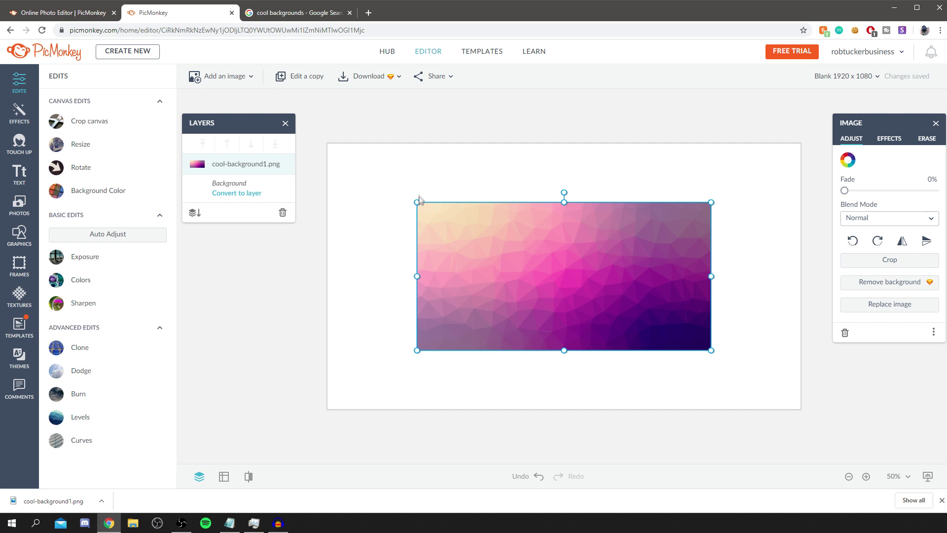
{"action": "left_click_drag", "start_coordinate": [418, 202], "coordinate": [288, 137]}
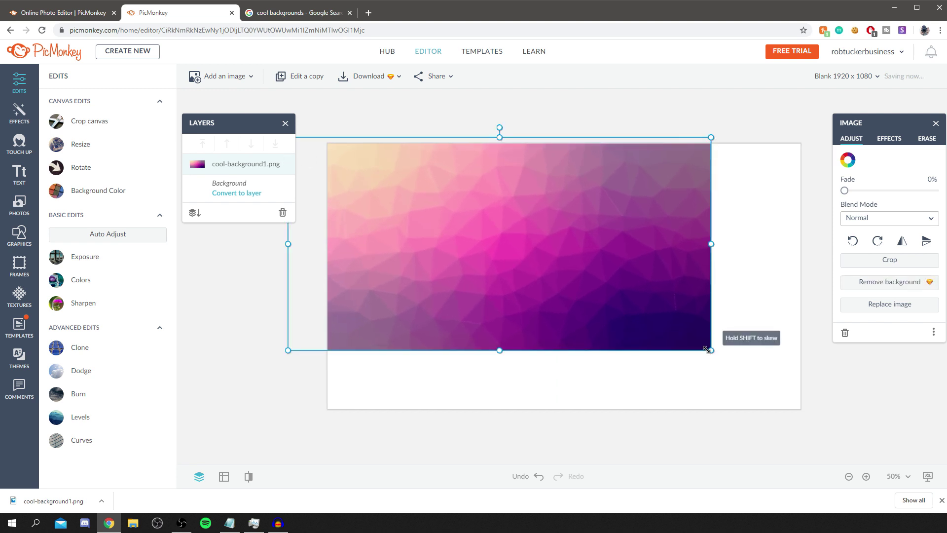
{"action": "left_click", "coordinate": [706, 349]}
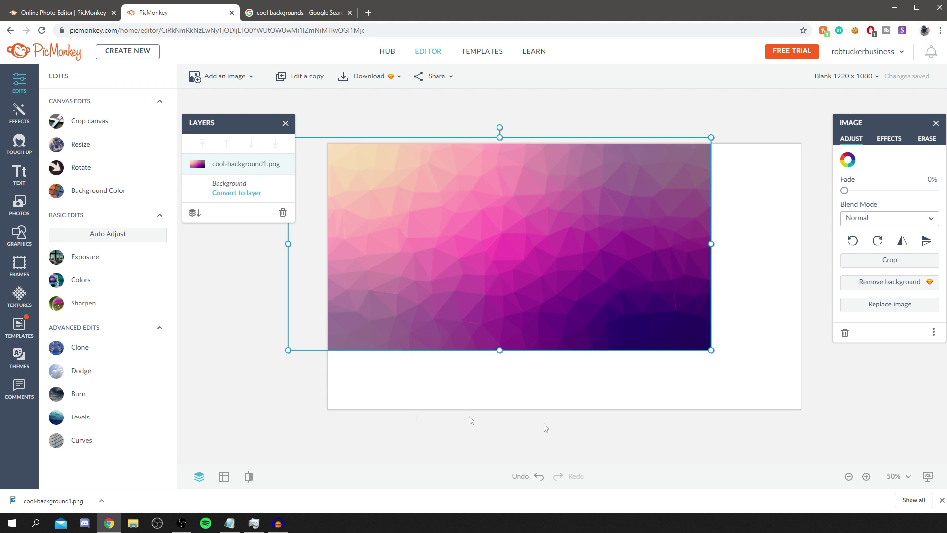
{"action": "left_click_drag", "start_coordinate": [711, 351], "coordinate": [831, 408]}
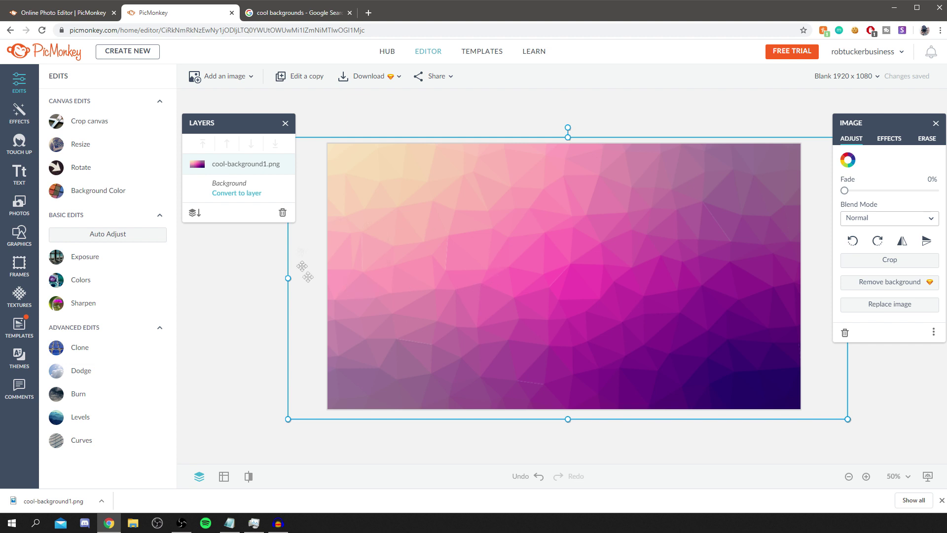
- Trial Brightness, Highlights and Shadows exposure tweaks, then leave without applying them
{"action": "left_click", "coordinate": [91, 259]}
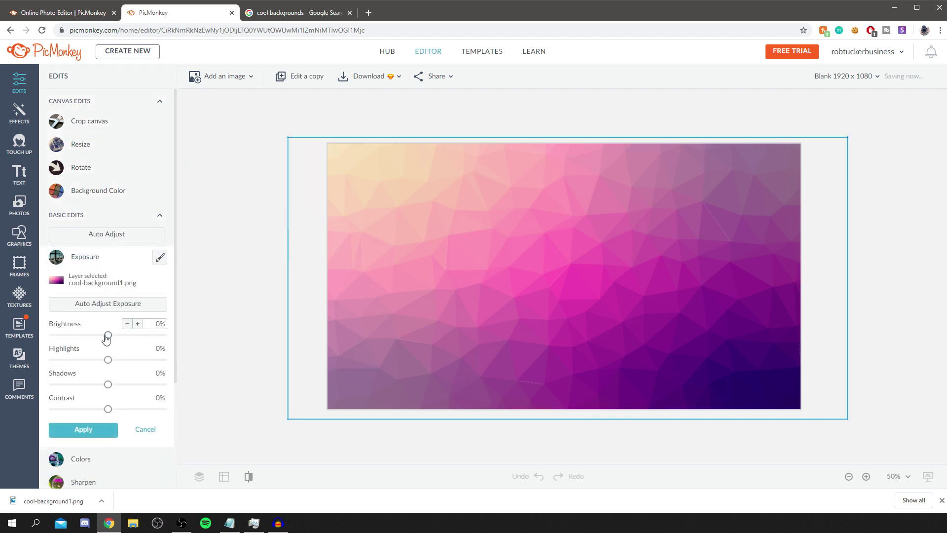
{"action": "mouse_move", "coordinate": [107, 336]}
{"action": "left_mouse_down"}
{"action": "mouse_move", "coordinate": [81, 336]}
{"action": "mouse_move", "coordinate": [206, 344]}
{"action": "mouse_move", "coordinate": [20, 353]}
{"action": "mouse_move", "coordinate": [20, 323]}
{"action": "mouse_move", "coordinate": [116, 336]}
{"action": "mouse_move", "coordinate": [102, 339]}
{"action": "left_mouse_up"}
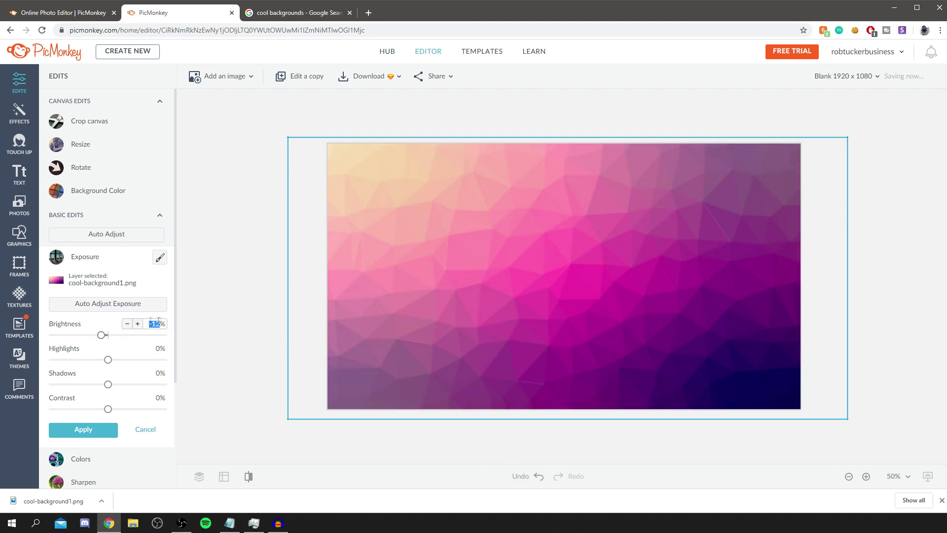
{"action": "type", "text": "0"}
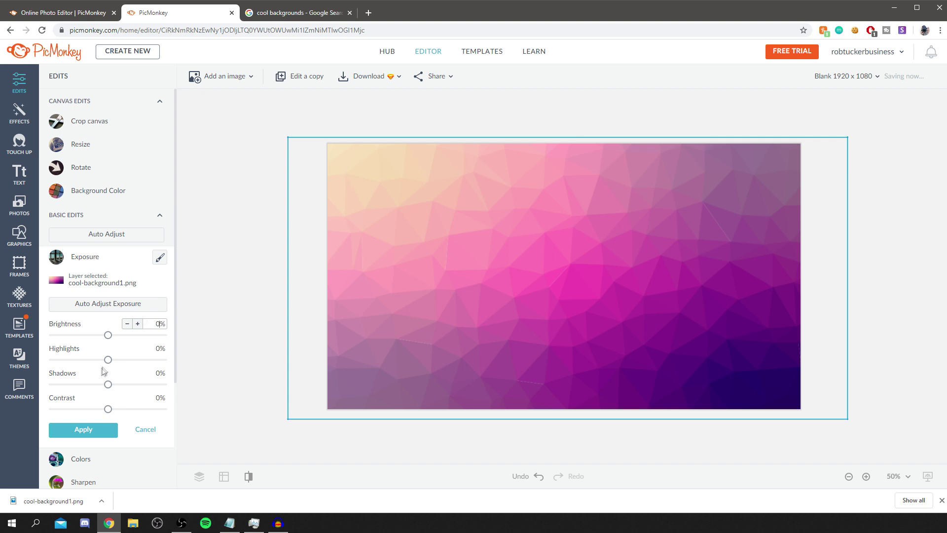
{"action": "left_click_drag", "start_coordinate": [107, 364], "coordinate": [113, 389]}
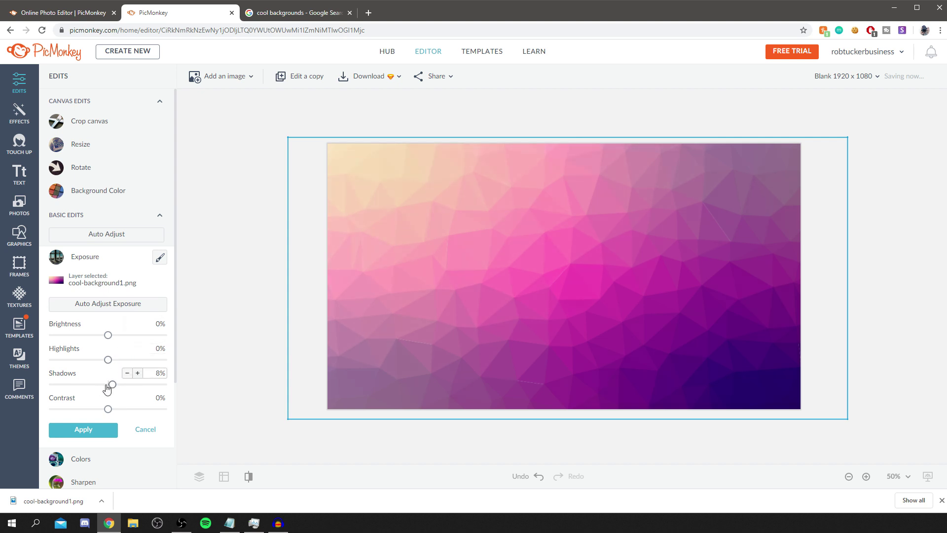
{"action": "left_click", "coordinate": [112, 389]}
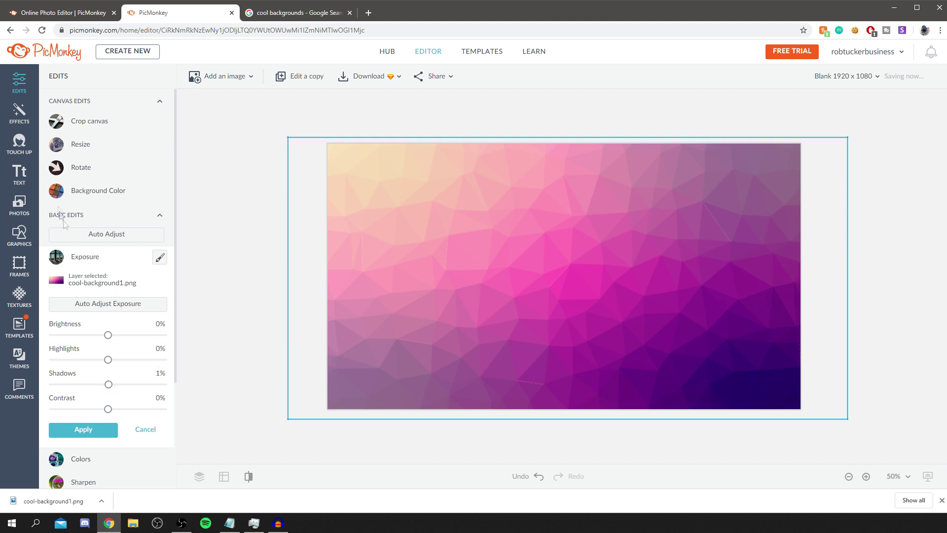
{"action": "left_click", "coordinate": [13, 174]}
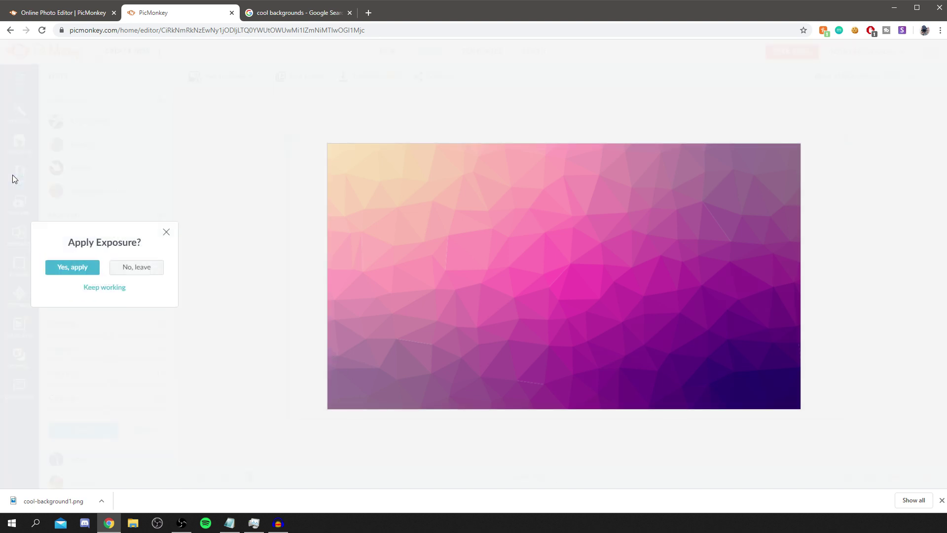
{"action": "left_click", "coordinate": [129, 272]}
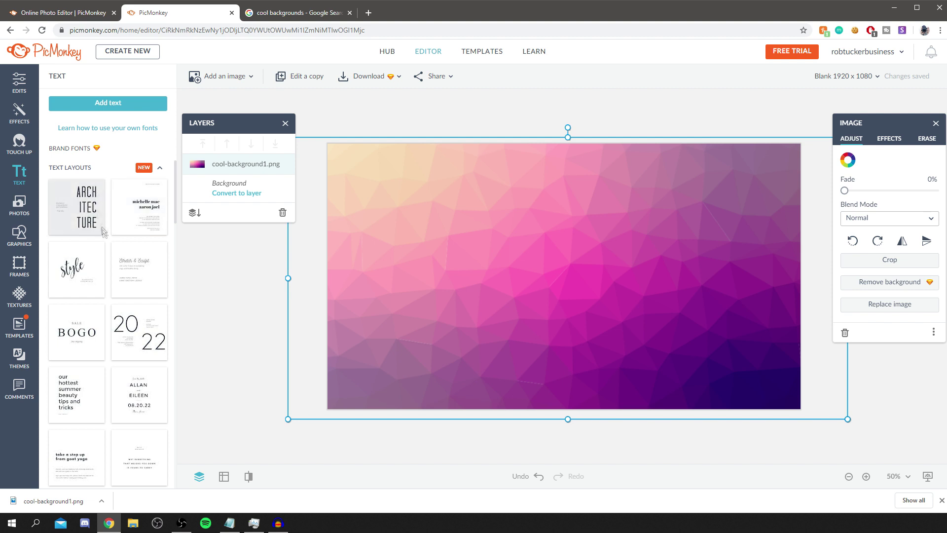
- Add the ARCHITECTURE text layout and start editing its ARCH ITEC TURE heading
{"action": "scroll", "coordinate": [103, 231], "scroll_direction": "down", "scroll_amount": 3}
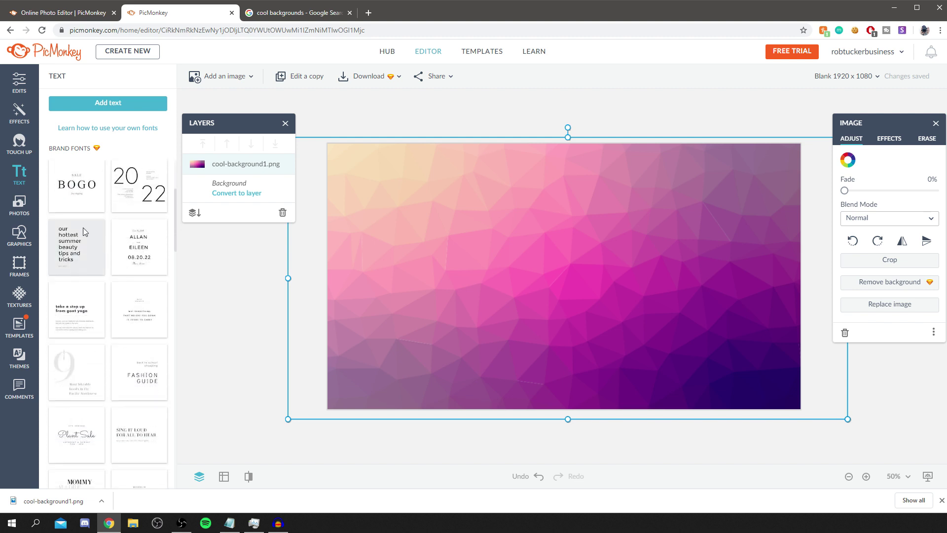
{"action": "scroll", "coordinate": [84, 231], "scroll_direction": "up", "scroll_amount": 3}
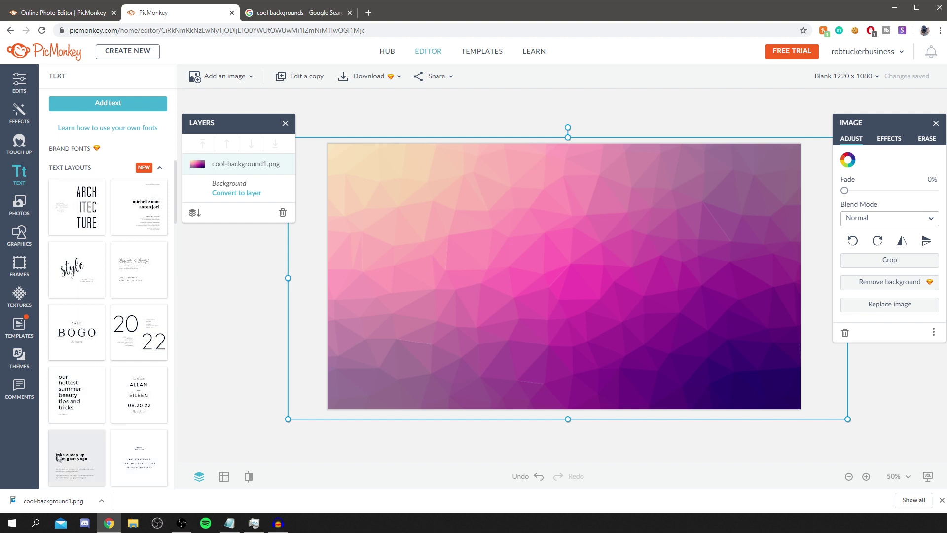
{"action": "left_click", "coordinate": [85, 214]}
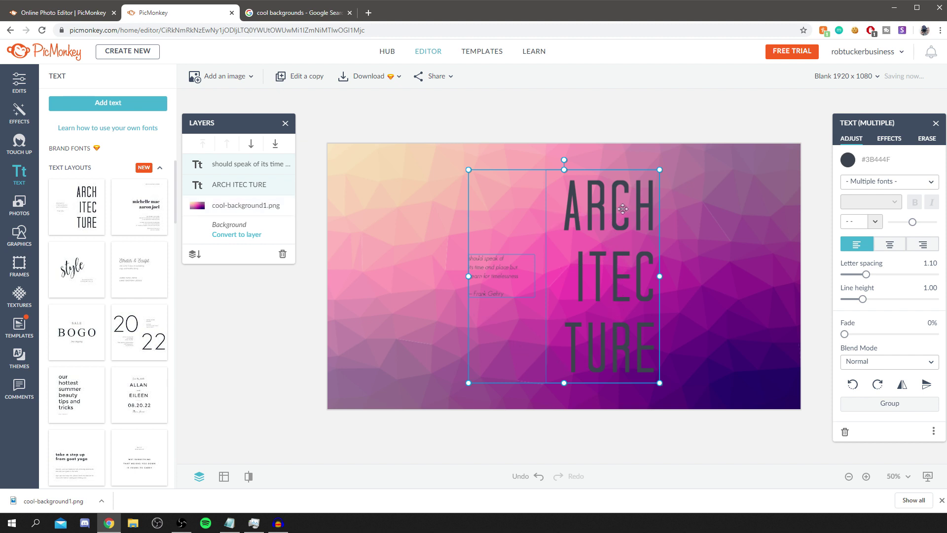
{"action": "left_click", "coordinate": [372, 150]}
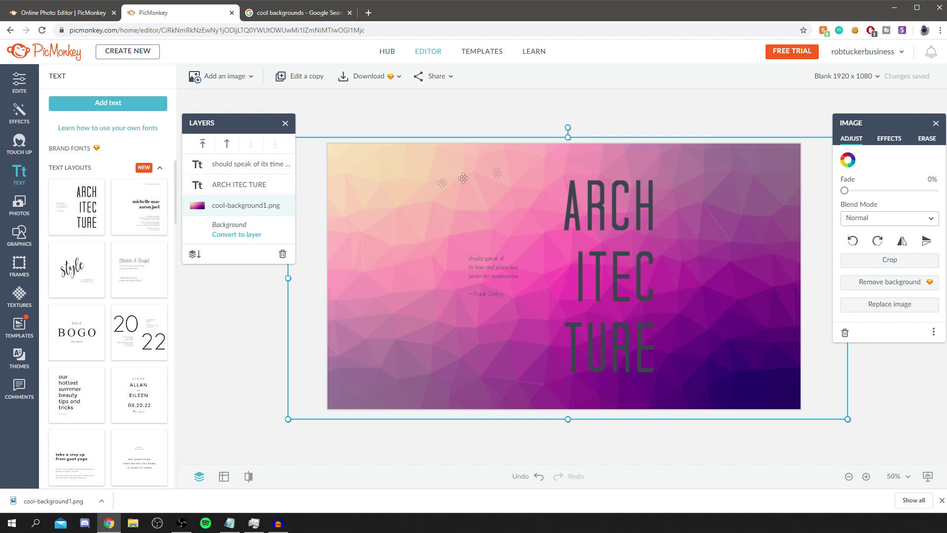
{"action": "left_click", "coordinate": [617, 290]}
{"action": "left_click", "coordinate": [616, 262]}
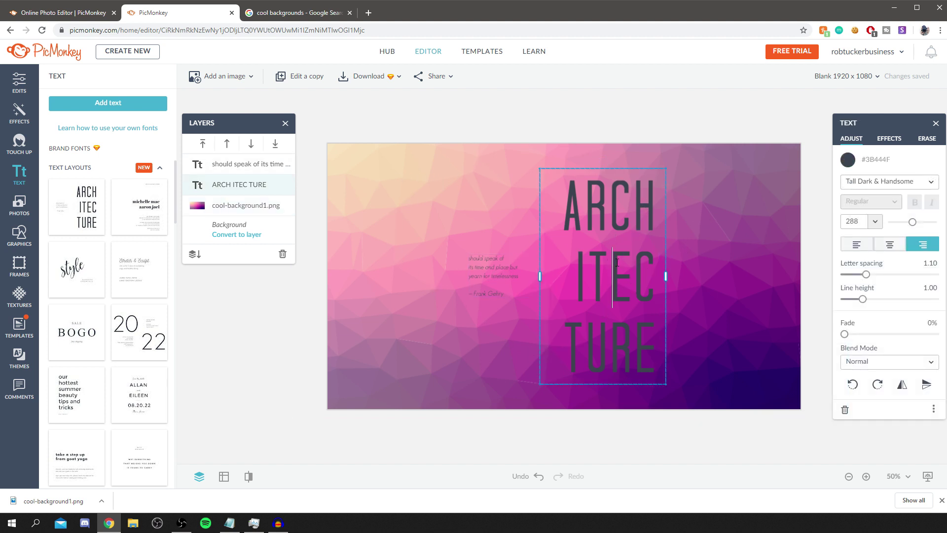
- Replace the heading text with TUTORIALTUCKER and widen its box so it wraps onto two lines
{"action": "left_click_drag", "start_coordinate": [658, 367], "coordinate": [566, 199]}
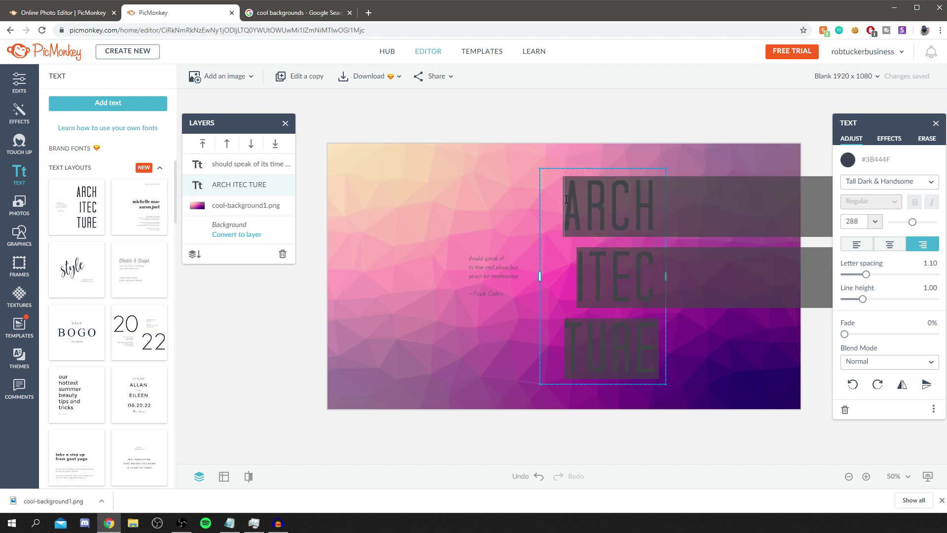
{"action": "key", "text": "BackSpace"}
{"action": "type", "text": "TUTORI"}
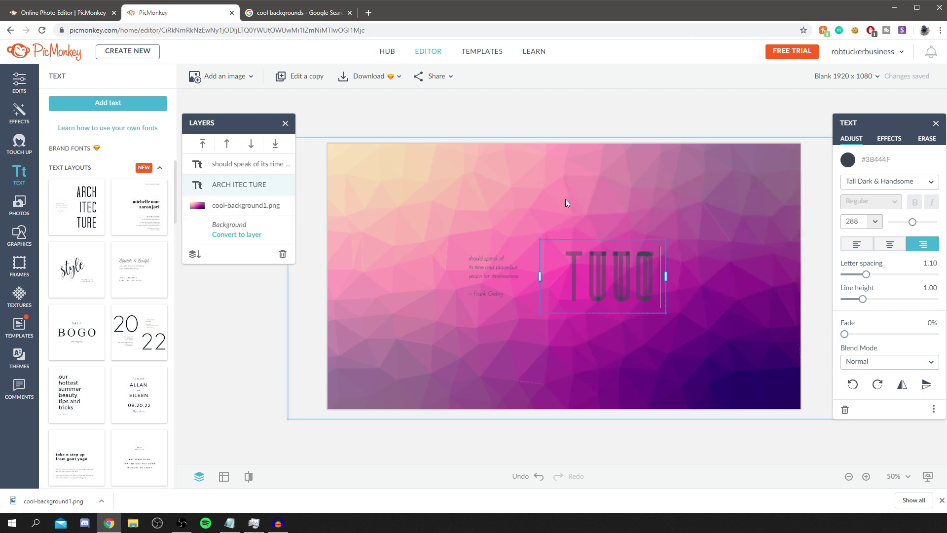
{"action": "type", "text": "ALTUCKER"}
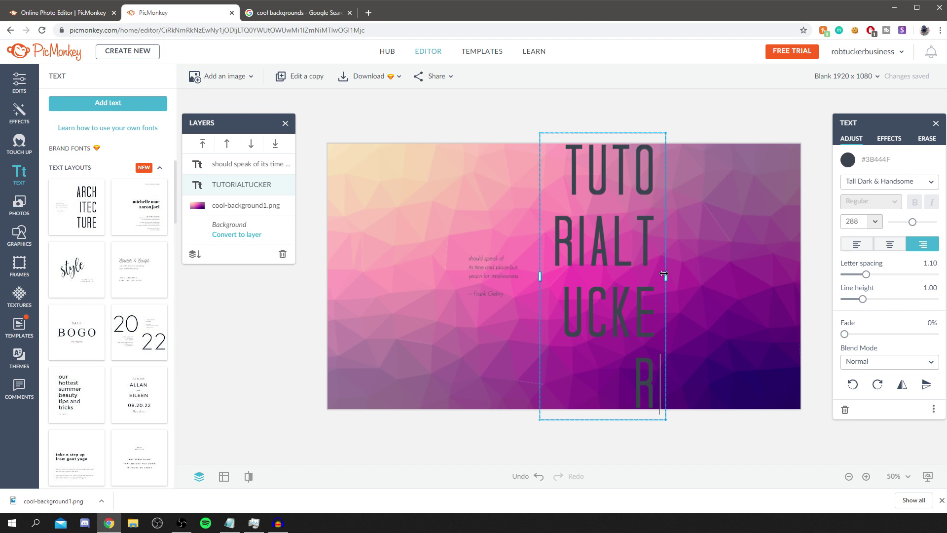
{"action": "left_click_drag", "start_coordinate": [664, 274], "coordinate": [740, 268]}
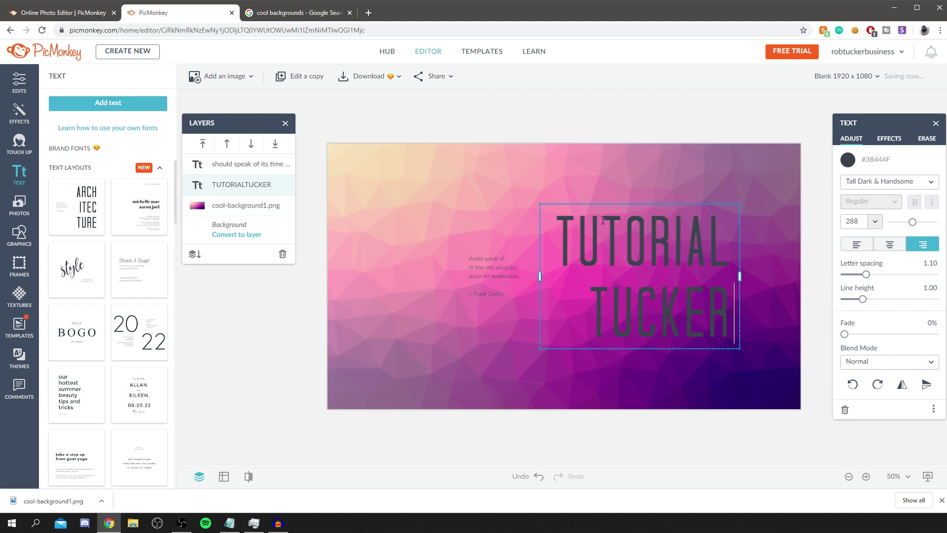
- Color the TUTORIAL TUCKER heading white (#FFFFFF) and move it toward the banner's right edge
{"action": "key", "text": "shift+Left"}
{"action": "key", "text": "shift+Left"}
{"action": "key", "text": "shift+Left"}
{"action": "key", "text": "shift+Left"}
{"action": "key", "text": "shift+Left"}
{"action": "key", "text": "shift+Left"}
{"action": "key", "text": "shift+Left"}
{"action": "key", "text": "shift+Left"}
{"action": "key", "text": "shift+Left"}
{"action": "key", "text": "shift+Left"}
{"action": "key", "text": "shift+Left"}
{"action": "key", "text": "shift+Left"}
{"action": "key", "text": "shift+Left"}
{"action": "key", "text": "shift+Left"}
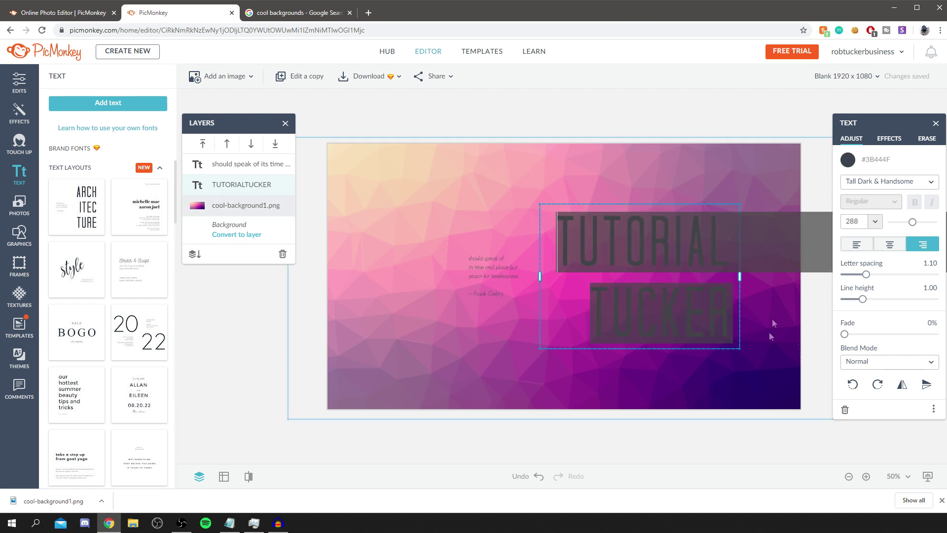
{"action": "left_click", "coordinate": [844, 161]}
{"action": "left_click_drag", "start_coordinate": [883, 268], "coordinate": [806, 223]}
{"action": "left_click", "coordinate": [577, 164]}
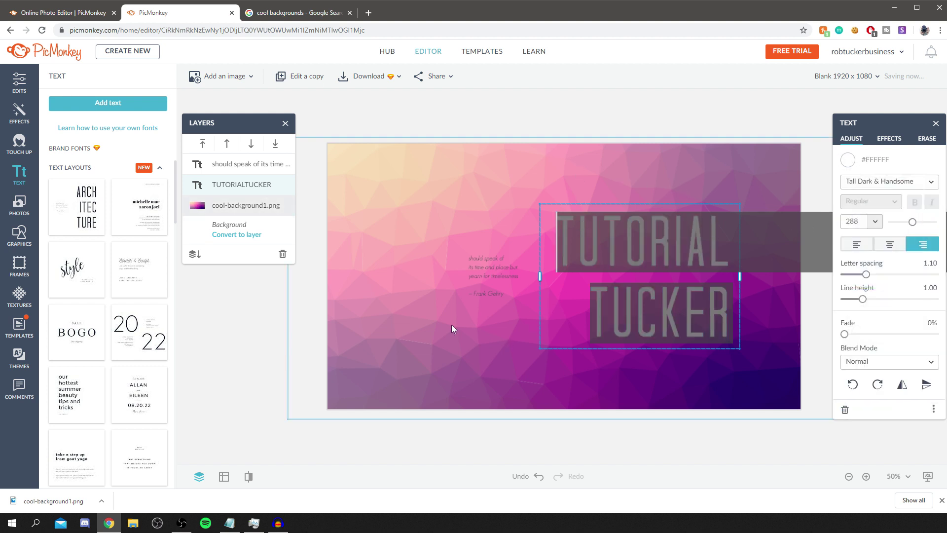
{"action": "left_click_drag", "start_coordinate": [692, 252], "coordinate": [681, 252]}
{"action": "left_click_drag", "start_coordinate": [626, 237], "coordinate": [694, 241]}
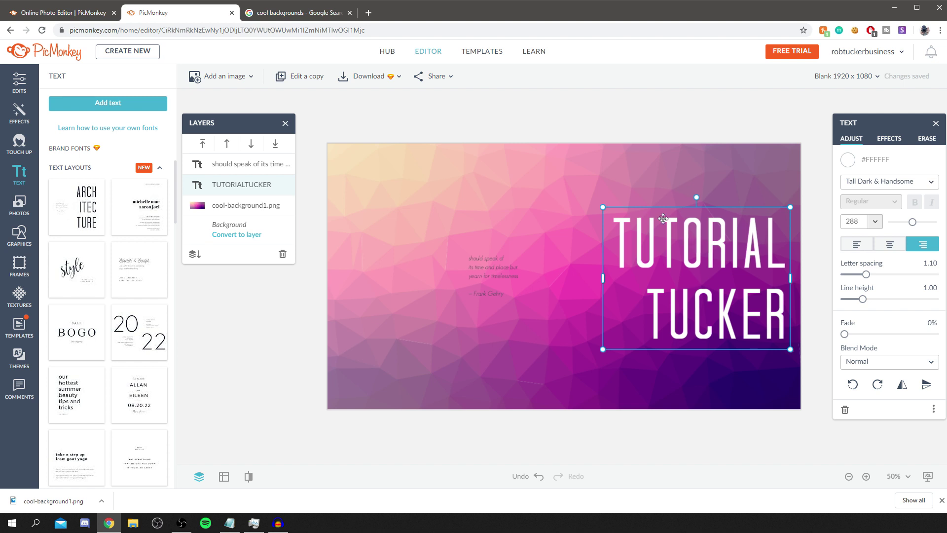
- Change the small quote's text to 'Welcome to the channel'
{"action": "left_click", "coordinate": [486, 276]}
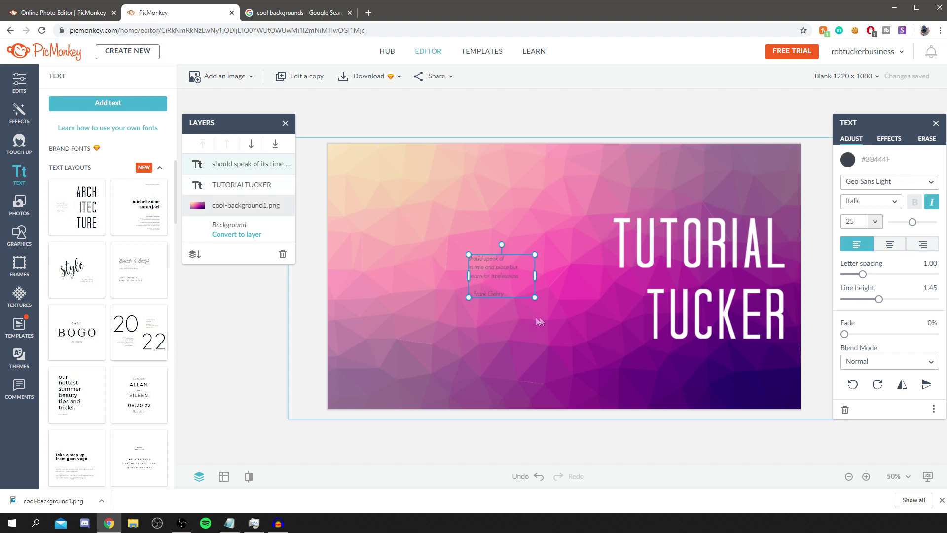
{"action": "left_click", "coordinate": [496, 270]}
{"action": "key", "text": "ctrl+a"}
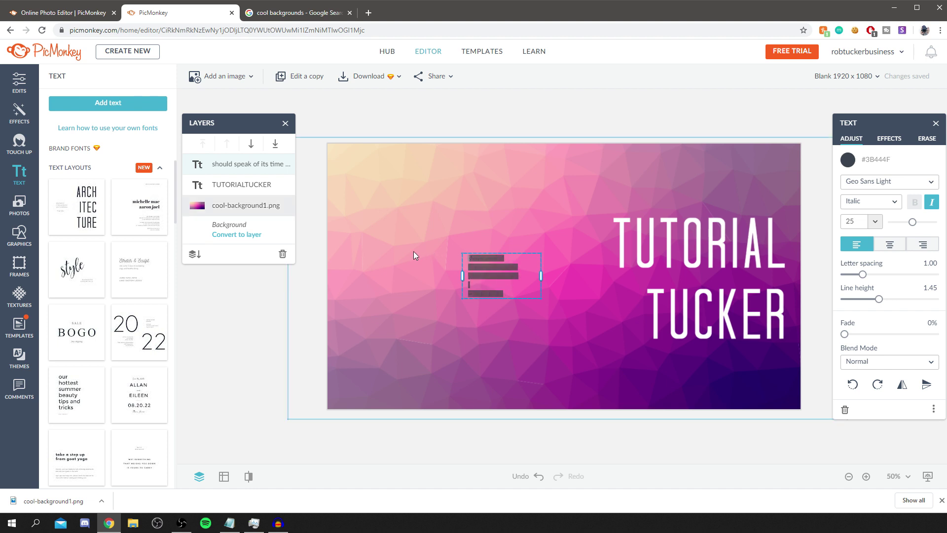
{"action": "type", "text": "W"}
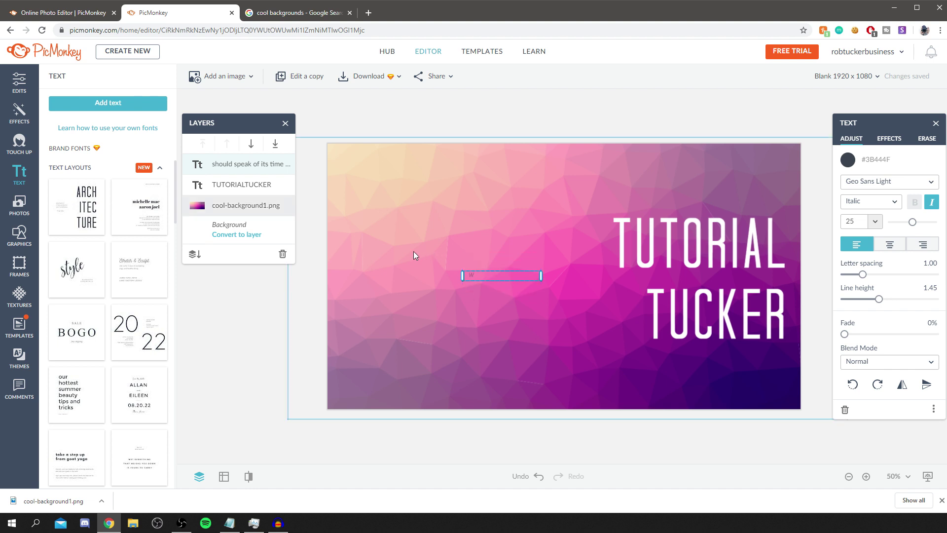
{"action": "type", "text": "elcome to the "}
{"action": "type", "text": "char"}
- Set the welcome text to size 72 and place it just left of the TUTORIAL heading
{"action": "triple_click", "coordinate": [502, 274]}
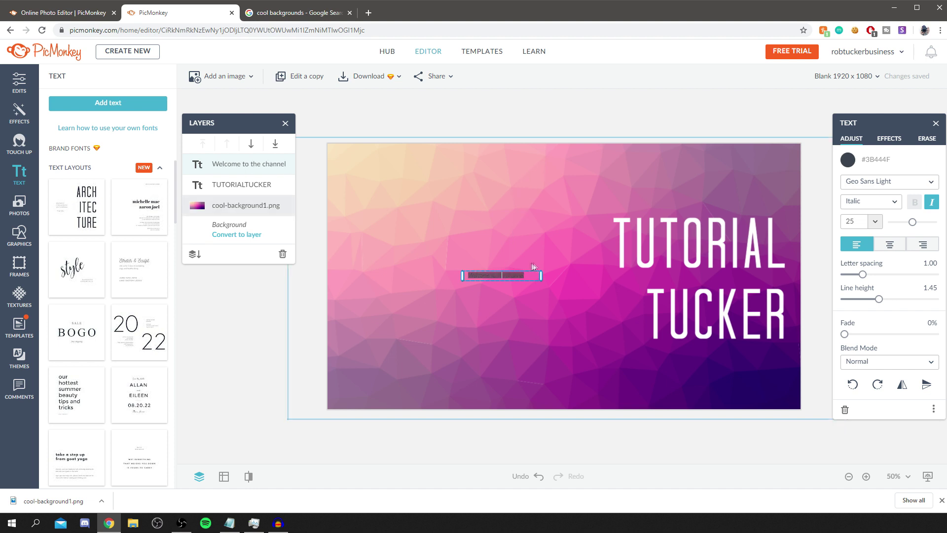
{"action": "left_click", "coordinate": [875, 221]}
{"action": "scroll", "coordinate": [859, 261], "scroll_direction": "down", "scroll_amount": 3}
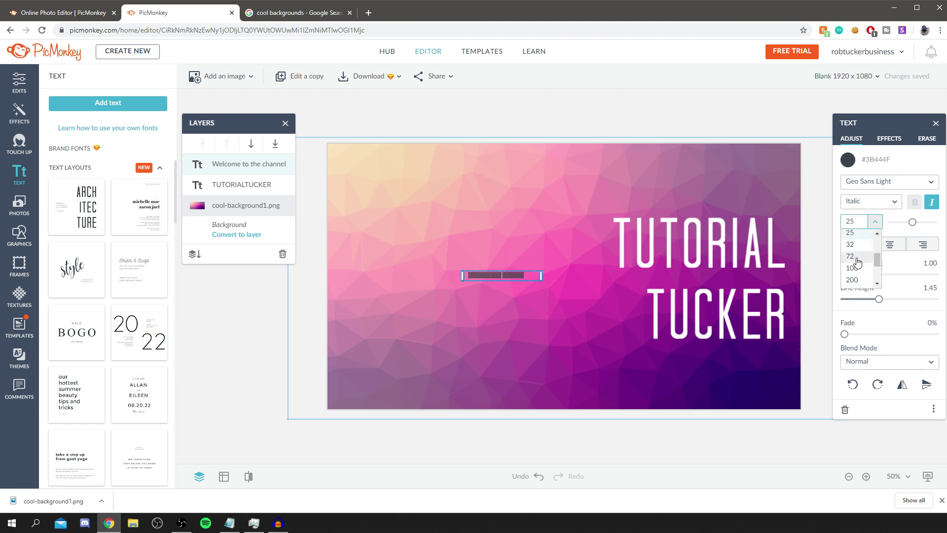
{"action": "left_click", "coordinate": [854, 279]}
{"action": "left_click", "coordinate": [517, 277]}
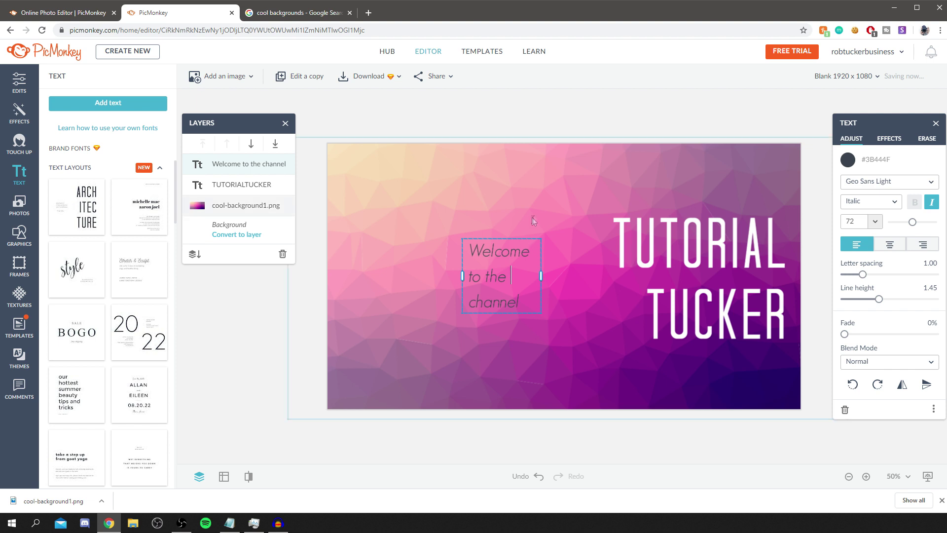
{"action": "key", "text": "Escape"}
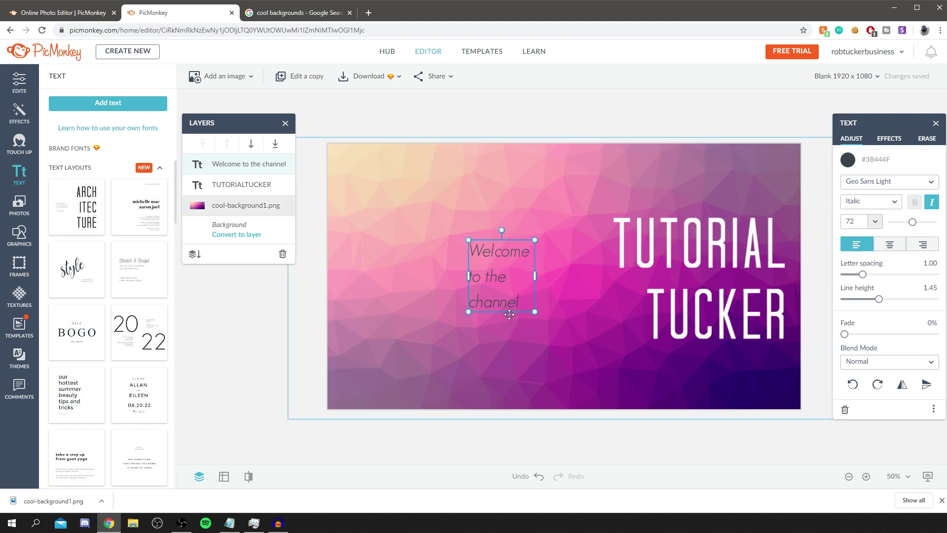
{"action": "left_click_drag", "start_coordinate": [500, 261], "coordinate": [586, 272]}
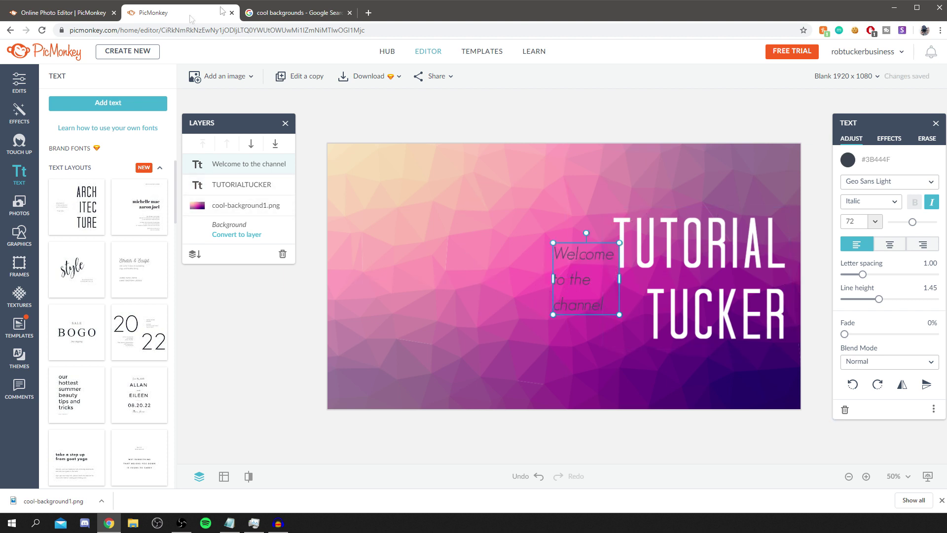
- Add the pink Instagram icon from Social Media graphics and drag it to the banner's left side
{"action": "left_click", "coordinate": [19, 235]}
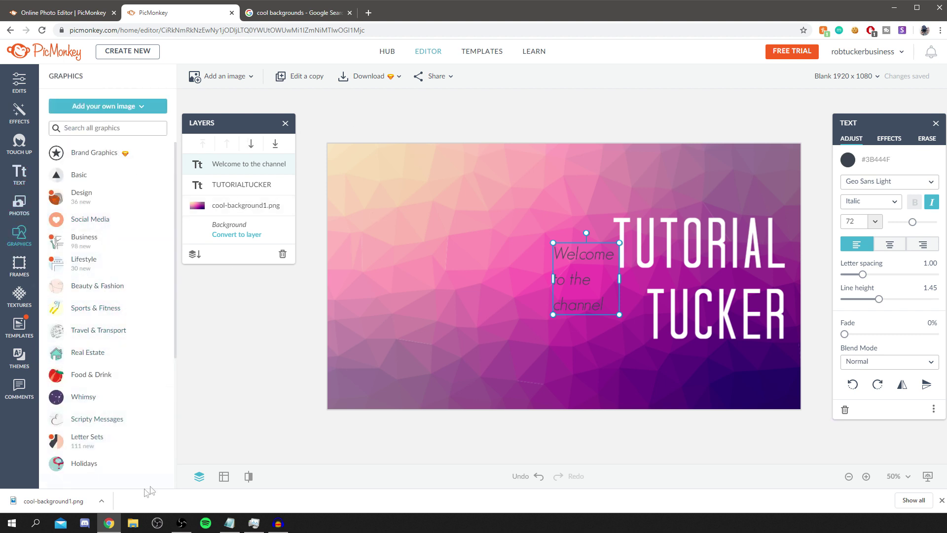
{"action": "left_click", "coordinate": [114, 220]}
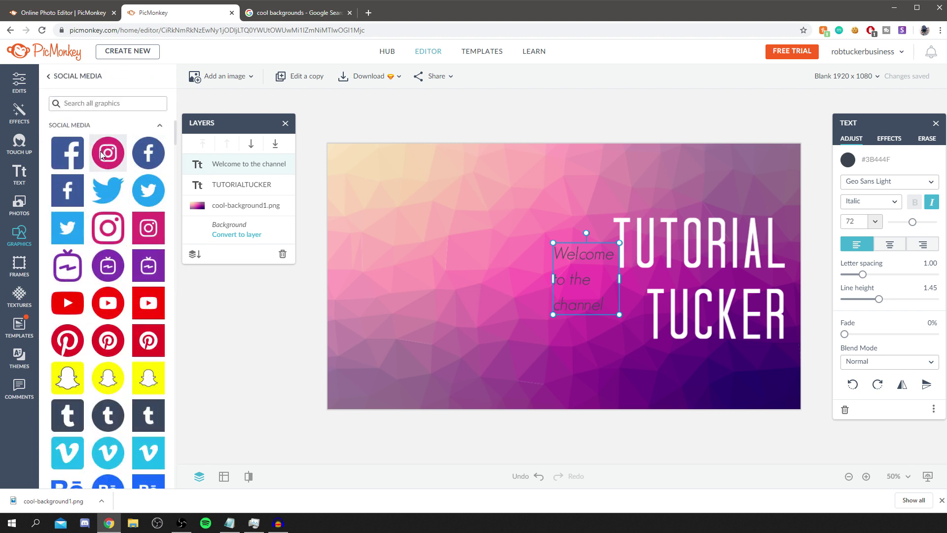
{"action": "left_click", "coordinate": [115, 231]}
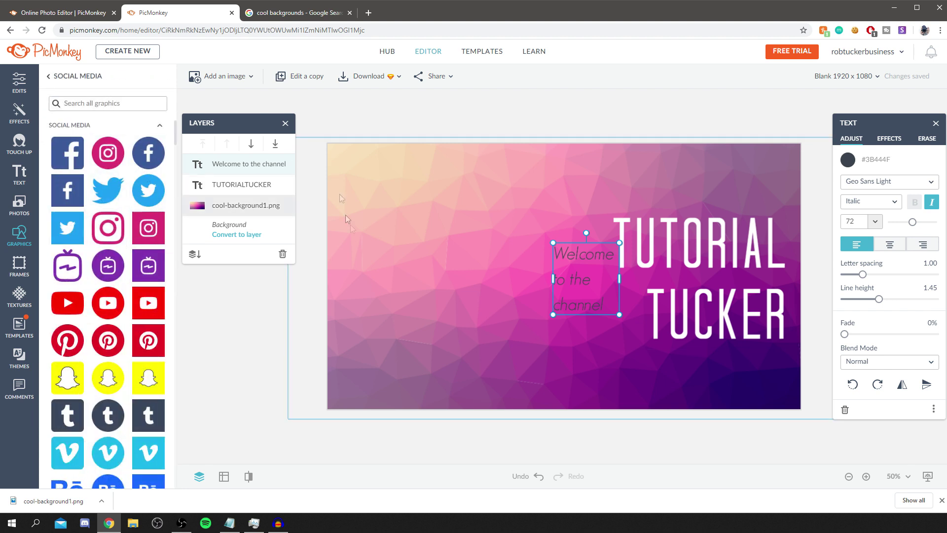
{"action": "left_click_drag", "start_coordinate": [605, 228], "coordinate": [371, 265]}
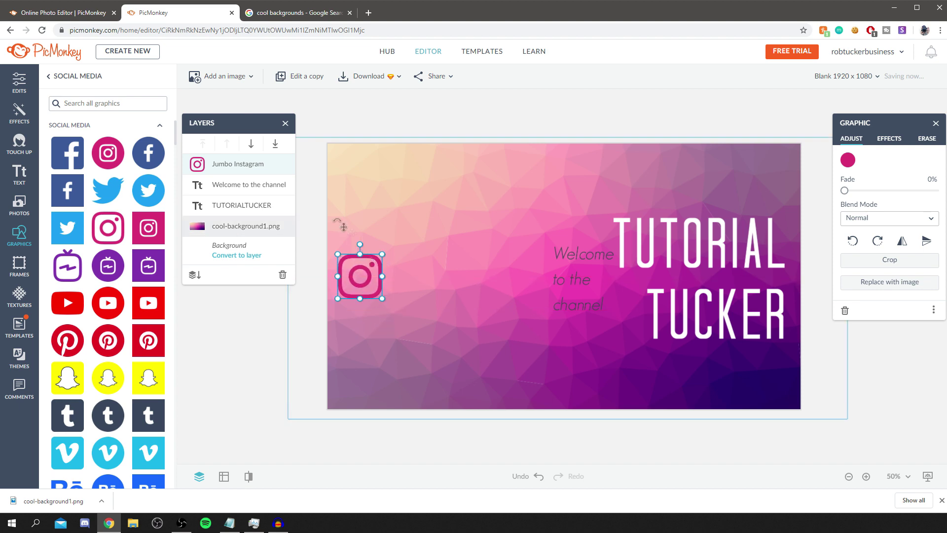
{"action": "left_click", "coordinate": [18, 172]}
- Add a text box with the channel's @-handle just right of the Instagram icon
{"action": "left_click", "coordinate": [127, 103]}
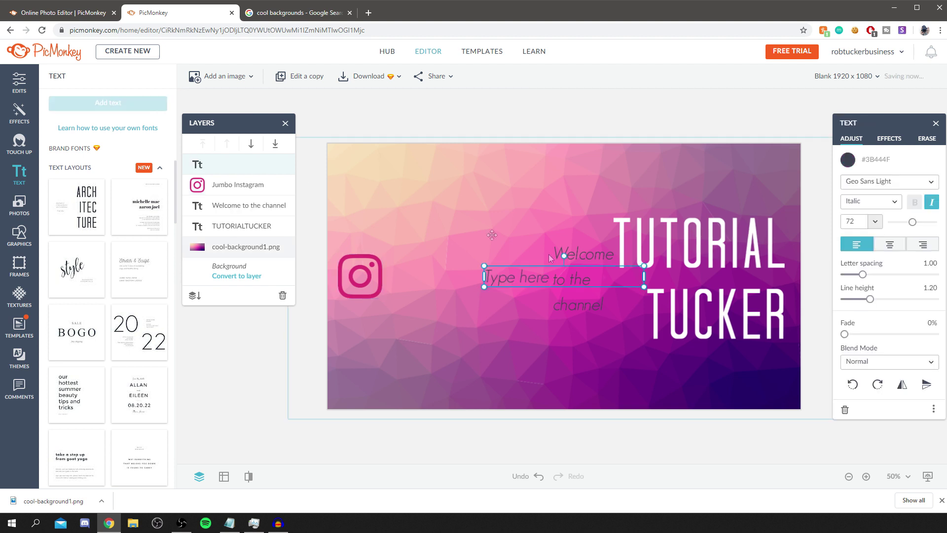
{"action": "left_click_drag", "start_coordinate": [521, 280], "coordinate": [457, 280]}
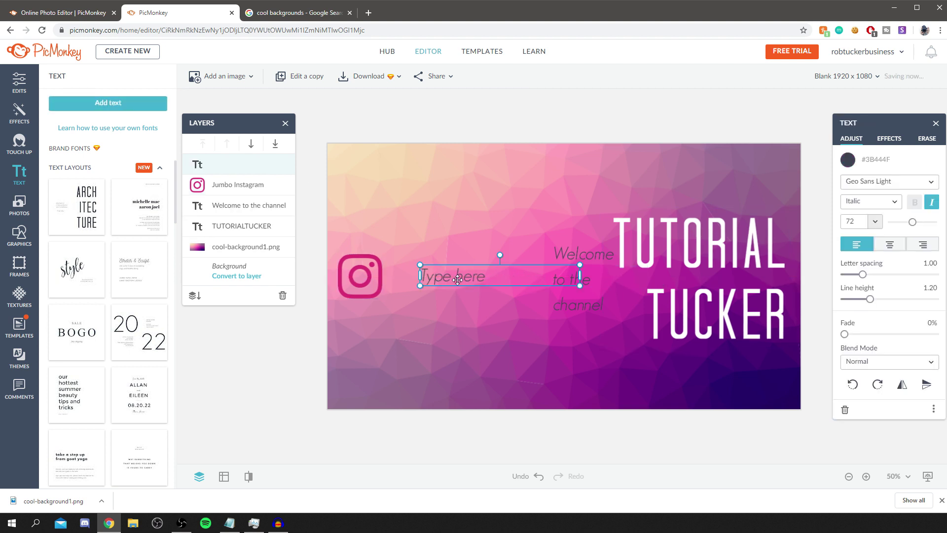
{"action": "left_click", "coordinate": [458, 279]}
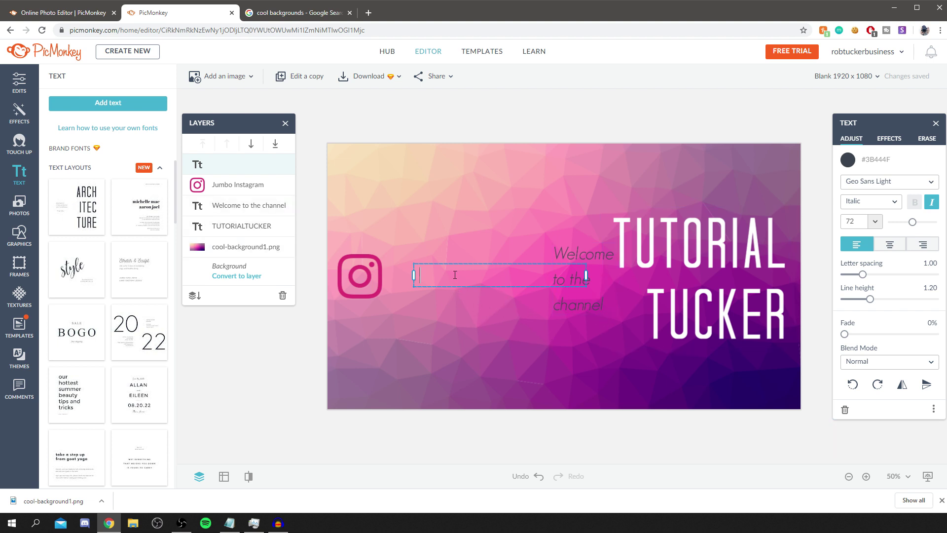
{"action": "type", "text": "@"}
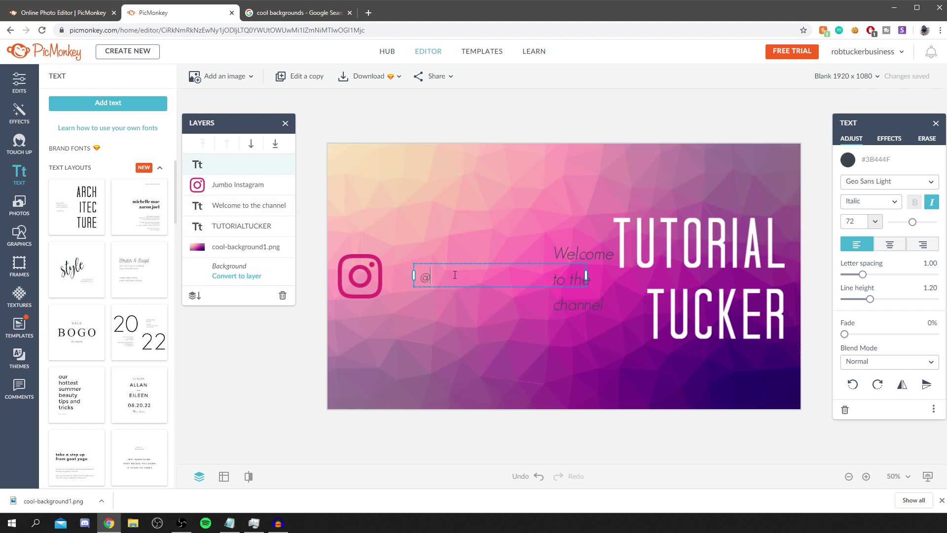
{"action": "type", "text": "tut"}
{"action": "type", "text": "TutorialTucker"}
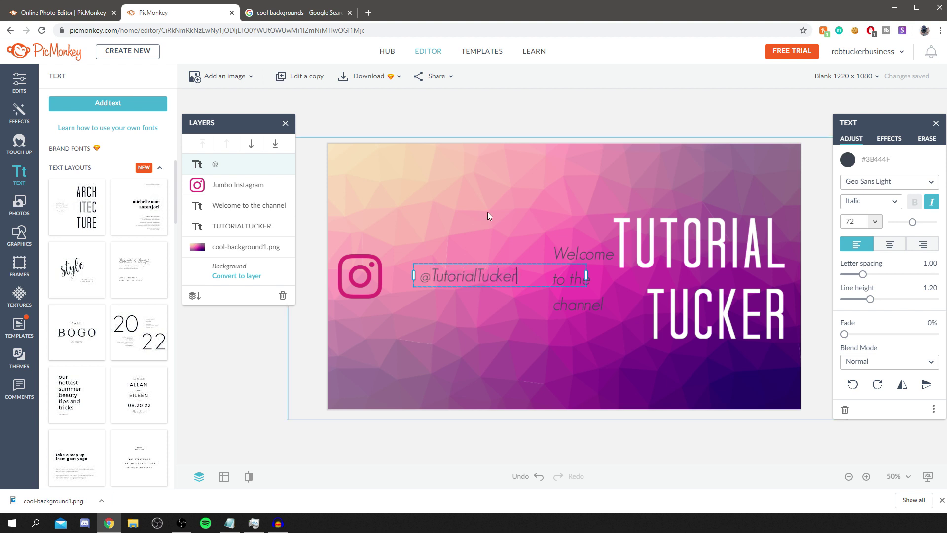
{"action": "left_click", "coordinate": [457, 257]}
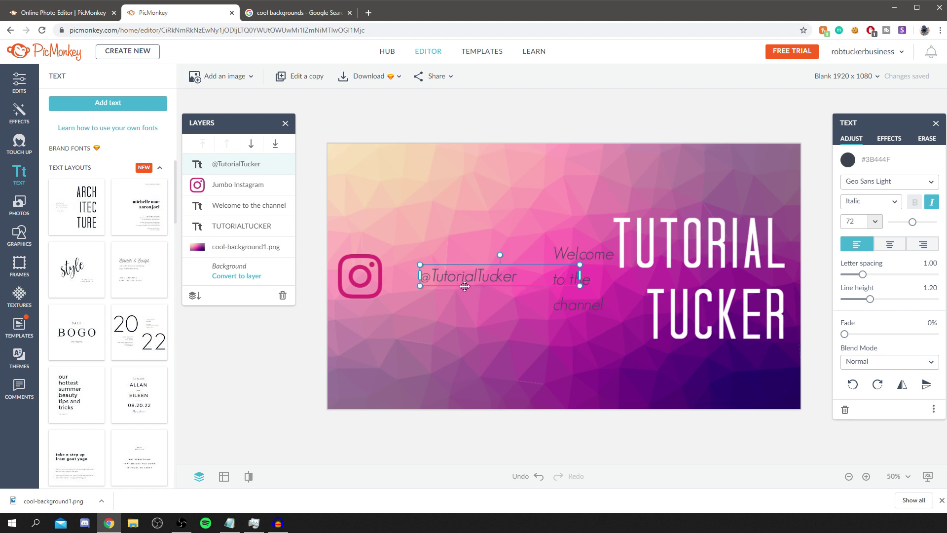
{"action": "left_click_drag", "start_coordinate": [473, 278], "coordinate": [455, 277]}
{"action": "left_click", "coordinate": [588, 93]}
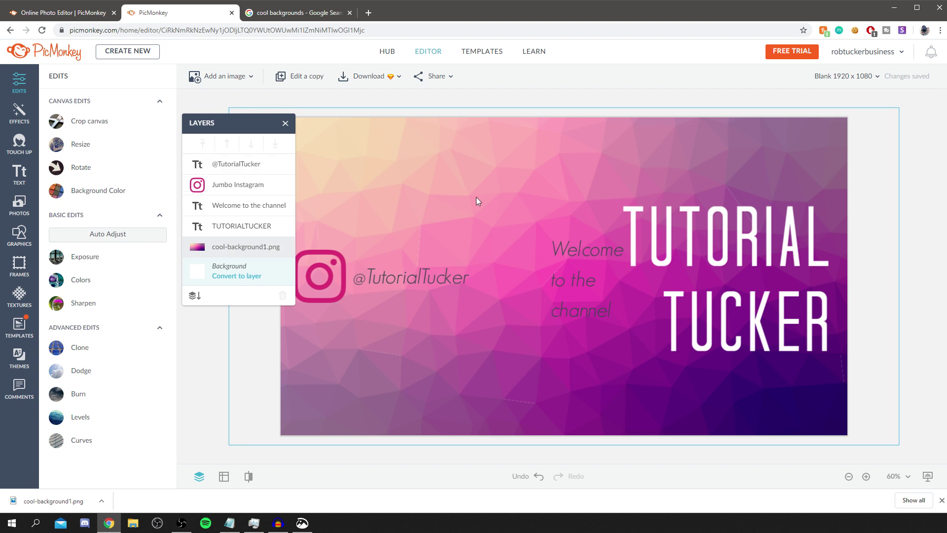
- Nudge the background image to check its centring, then bring up the Frames styles
{"action": "left_click", "coordinate": [487, 229]}
{"action": "left_click_drag", "start_coordinate": [513, 227], "coordinate": [514, 228]}
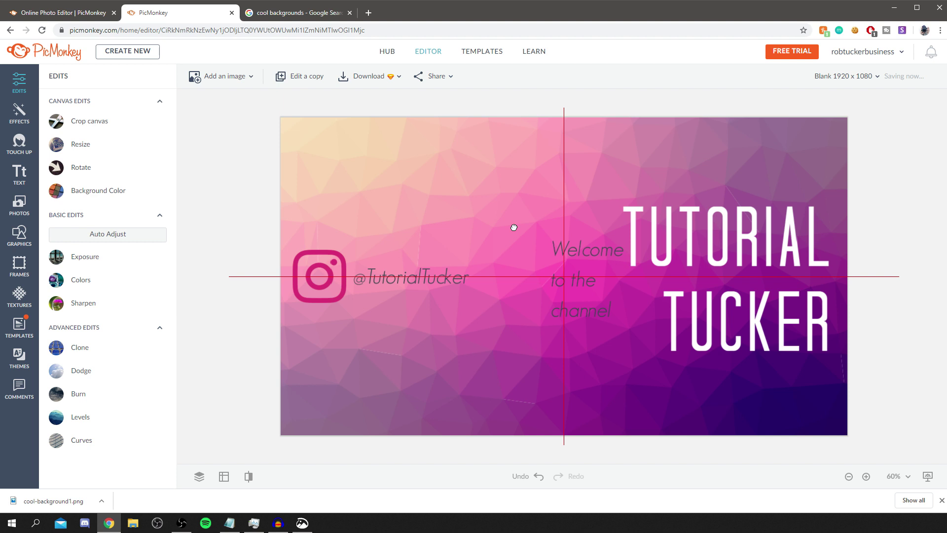
{"action": "left_click_drag", "start_coordinate": [514, 229], "coordinate": [516, 228]}
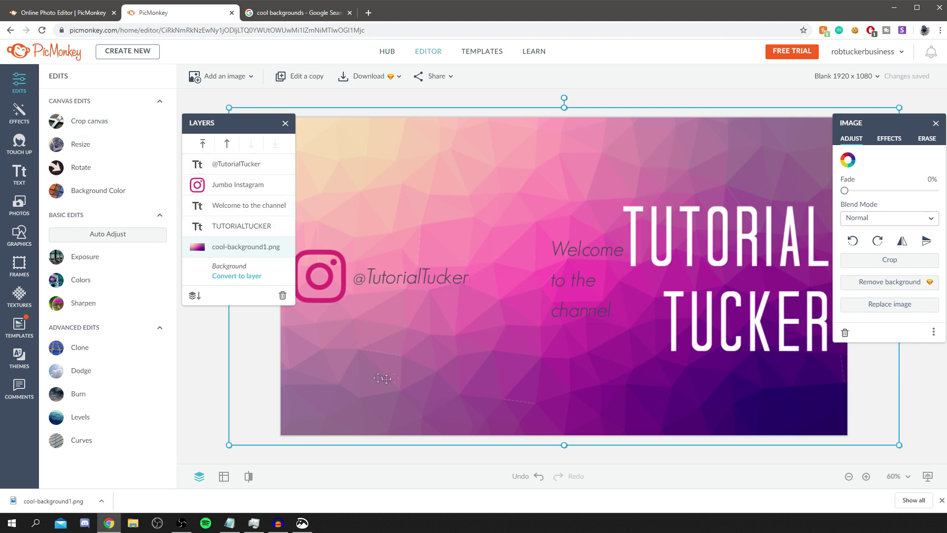
{"action": "left_click", "coordinate": [17, 269]}
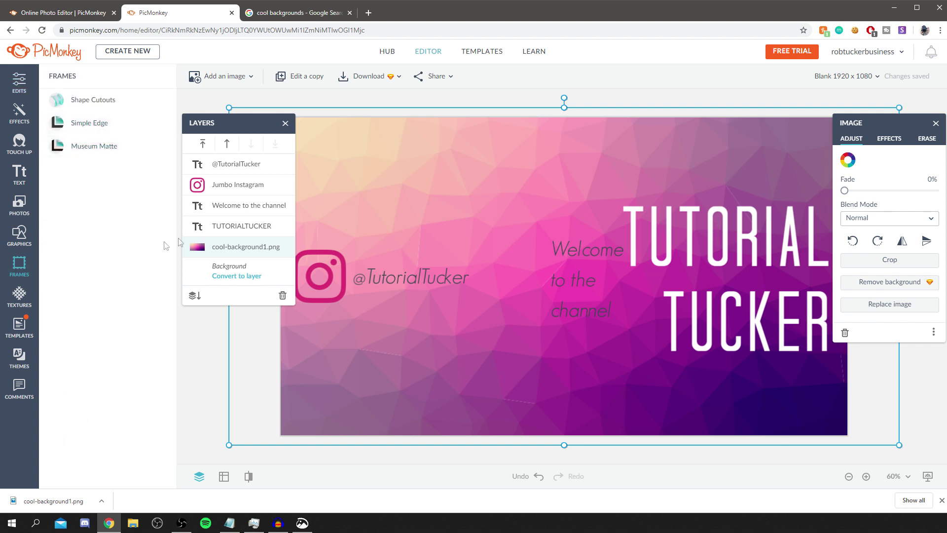
- Try a white Simple Edge outer border at different thicknesses, then discard it for Textures
{"action": "left_click", "coordinate": [122, 122]}
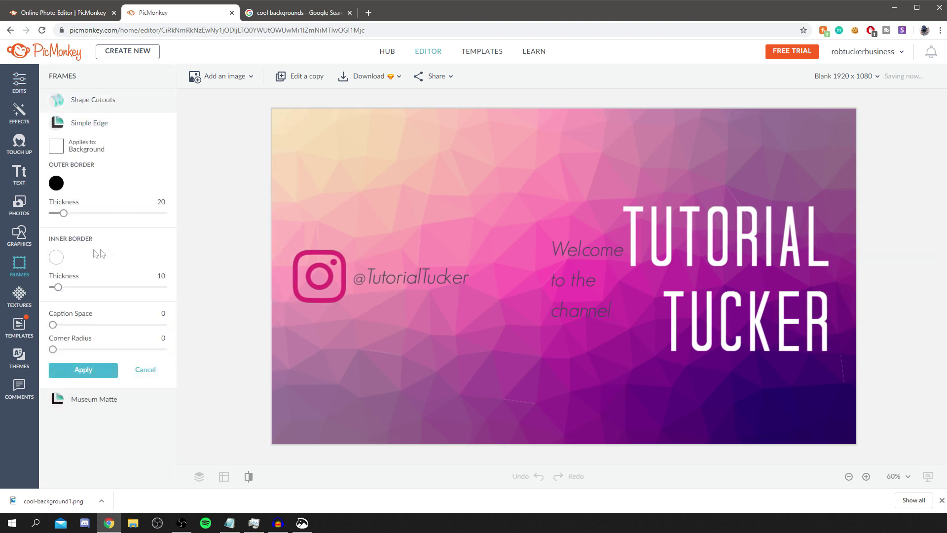
{"action": "left_click", "coordinate": [57, 183]}
{"action": "left_click", "coordinate": [155, 272]}
{"action": "mouse_move", "coordinate": [155, 272]}
{"action": "left_mouse_down"}
{"action": "mouse_move", "coordinate": [55, 252]}
{"action": "mouse_move", "coordinate": [69, 294]}
{"action": "mouse_move", "coordinate": [54, 282]}
{"action": "left_mouse_up"}
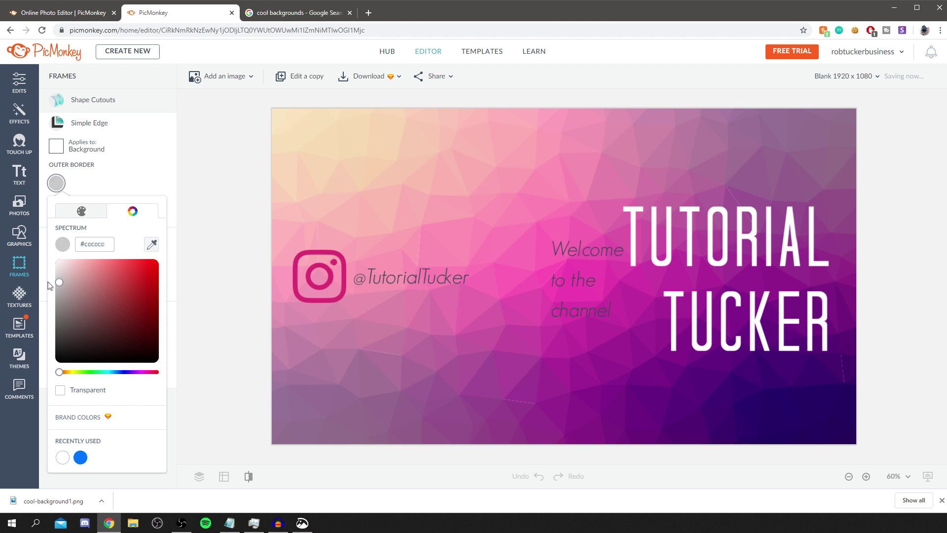
{"action": "left_click", "coordinate": [138, 179]}
{"action": "left_click_drag", "start_coordinate": [64, 213], "coordinate": [185, 213]}
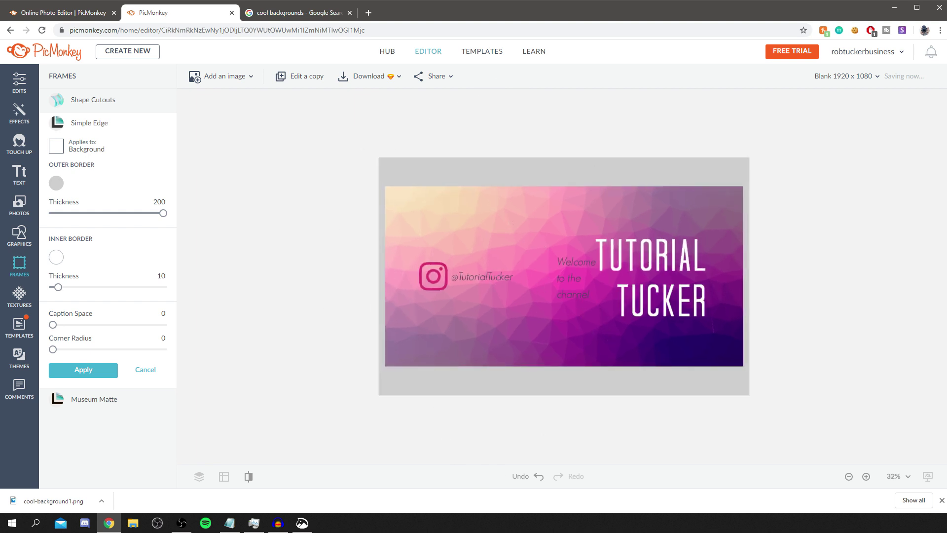
{"action": "left_click_drag", "start_coordinate": [163, 213], "coordinate": [20, 237]}
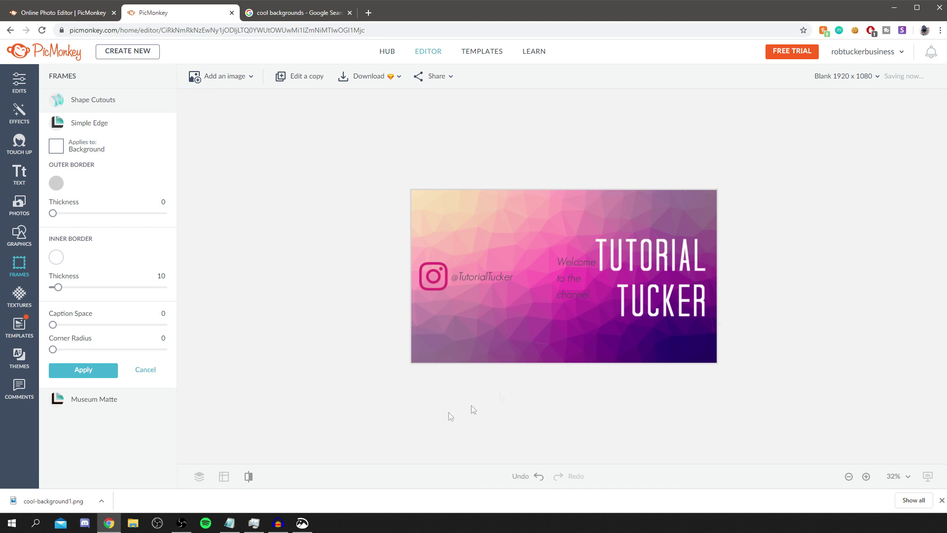
{"action": "left_click", "coordinate": [31, 306]}
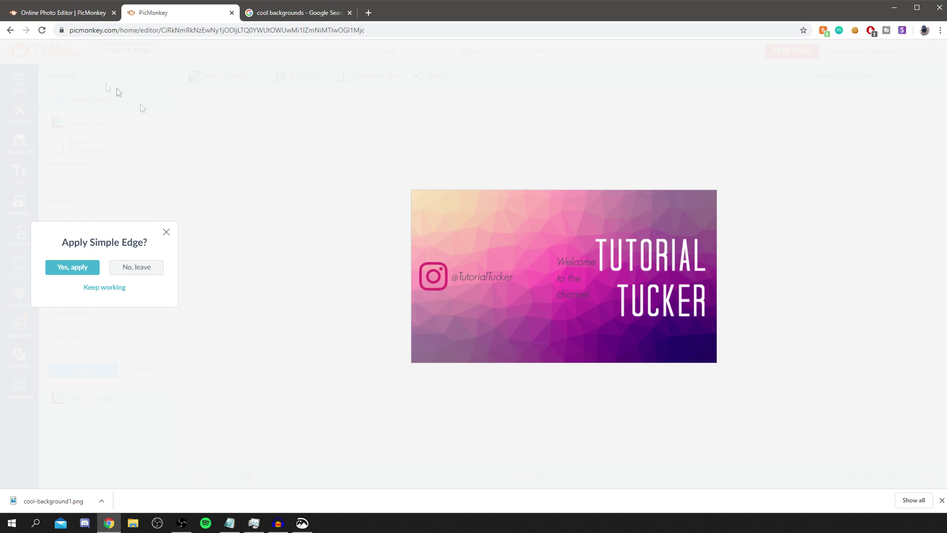
{"action": "left_click", "coordinate": [136, 266]}
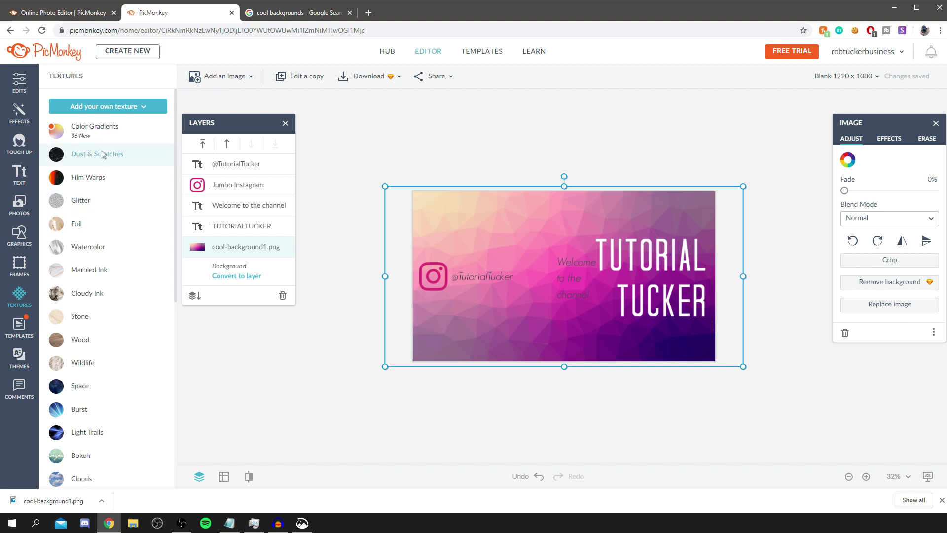
{"action": "scroll", "coordinate": [105, 227], "scroll_direction": "down", "scroll_amount": 2}
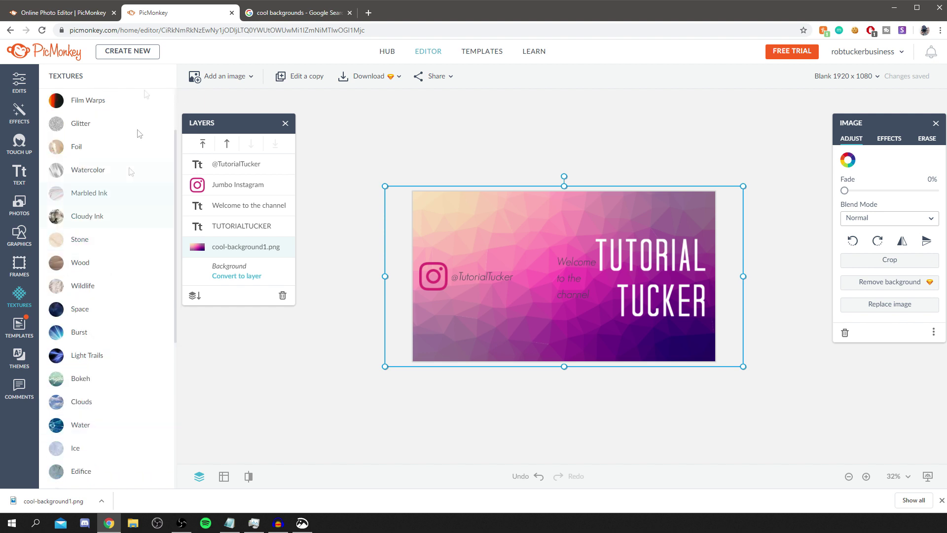
{"action": "left_click", "coordinate": [103, 335]}
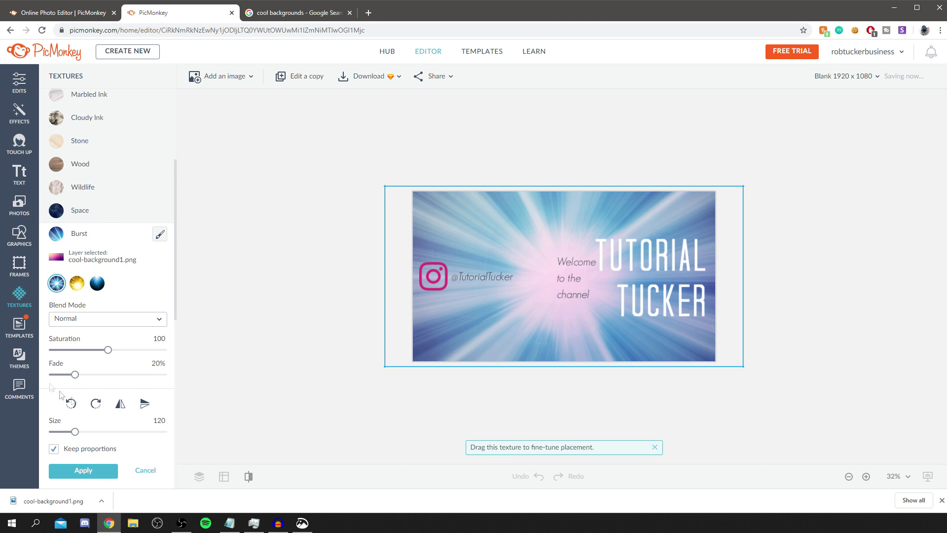
{"action": "left_click", "coordinate": [104, 320]}
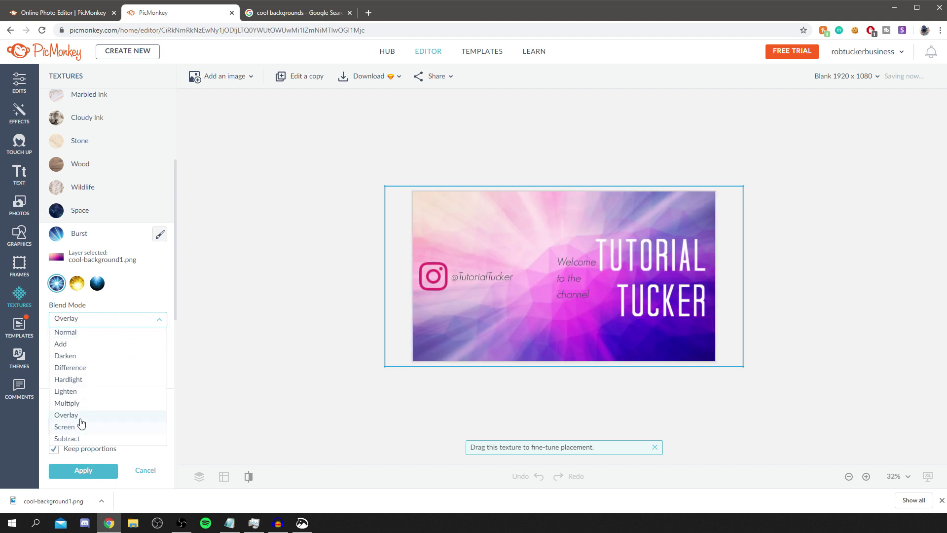
{"action": "left_click", "coordinate": [81, 417]}
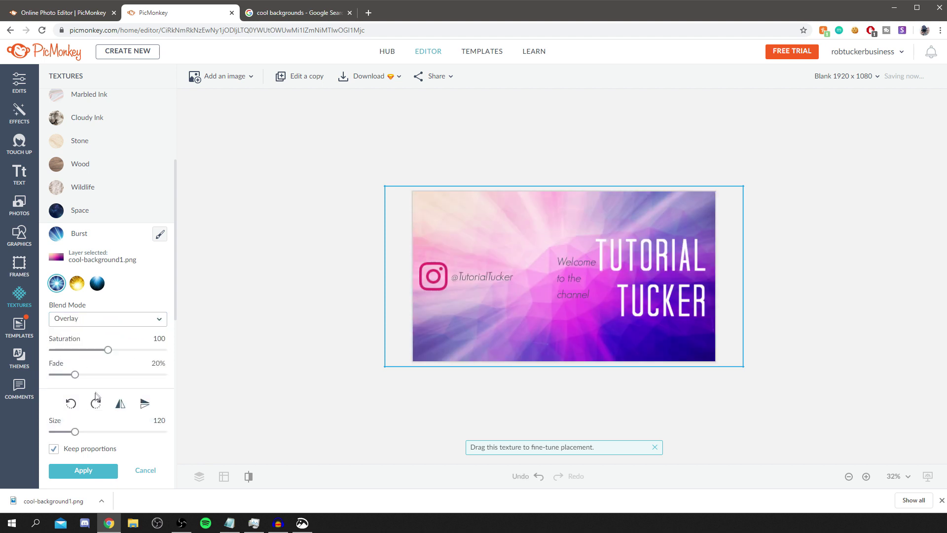
{"action": "scroll", "coordinate": [75, 417], "scroll_direction": "down", "scroll_amount": 1}
{"action": "left_click_drag", "start_coordinate": [77, 385], "coordinate": [97, 383]}
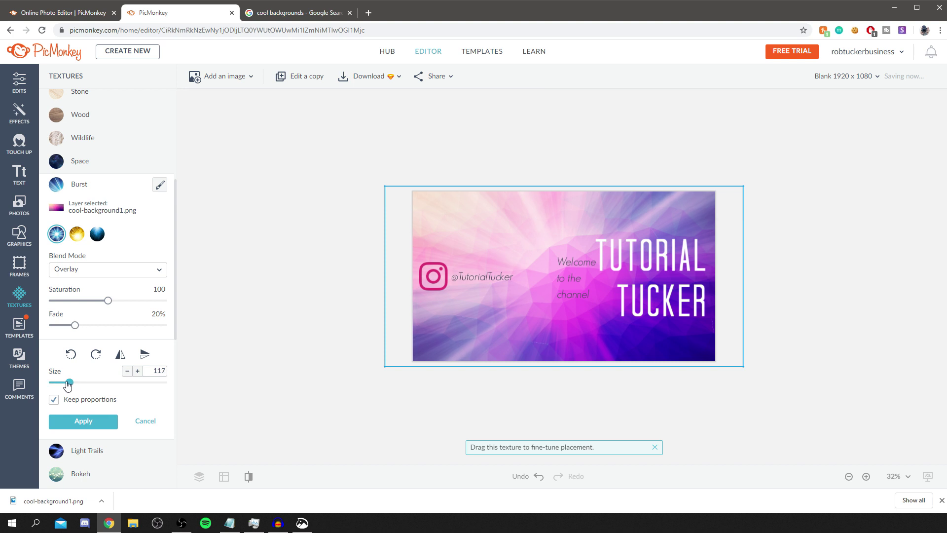
{"action": "left_click_drag", "start_coordinate": [75, 325], "coordinate": [3, 344]}
{"action": "left_click_drag", "start_coordinate": [39, 370], "coordinate": [199, 328]}
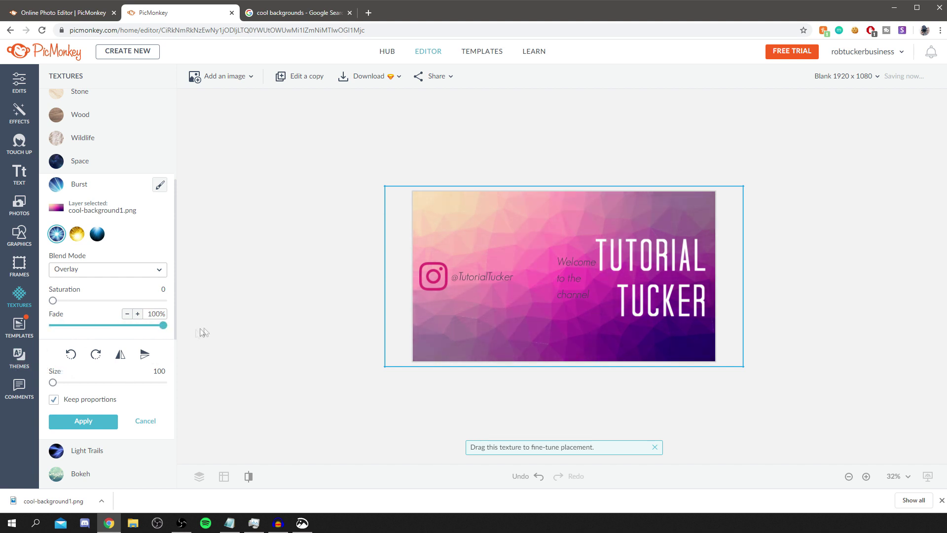
{"action": "left_click_drag", "start_coordinate": [51, 302], "coordinate": [228, 297]}
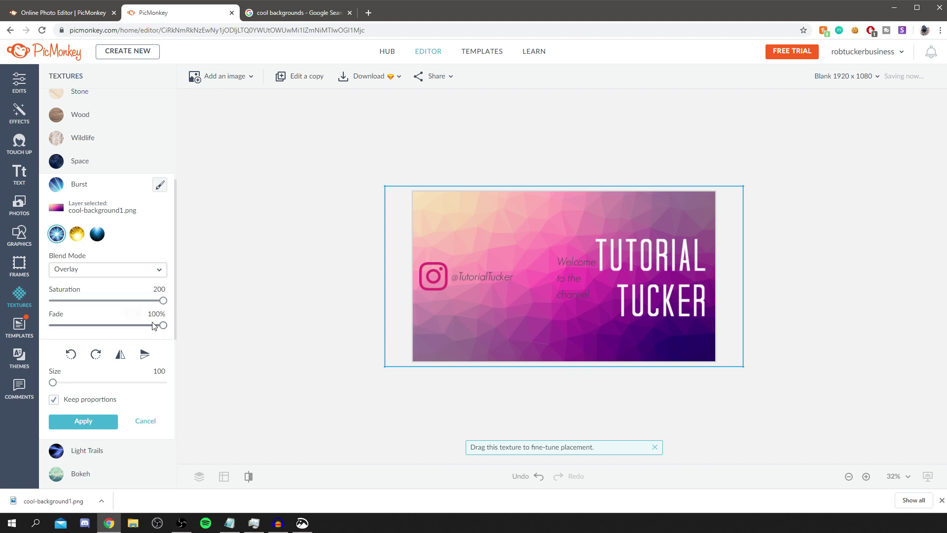
{"action": "left_click_drag", "start_coordinate": [159, 326], "coordinate": [52, 326]}
{"action": "left_click_drag", "start_coordinate": [164, 300], "coordinate": [52, 302]}
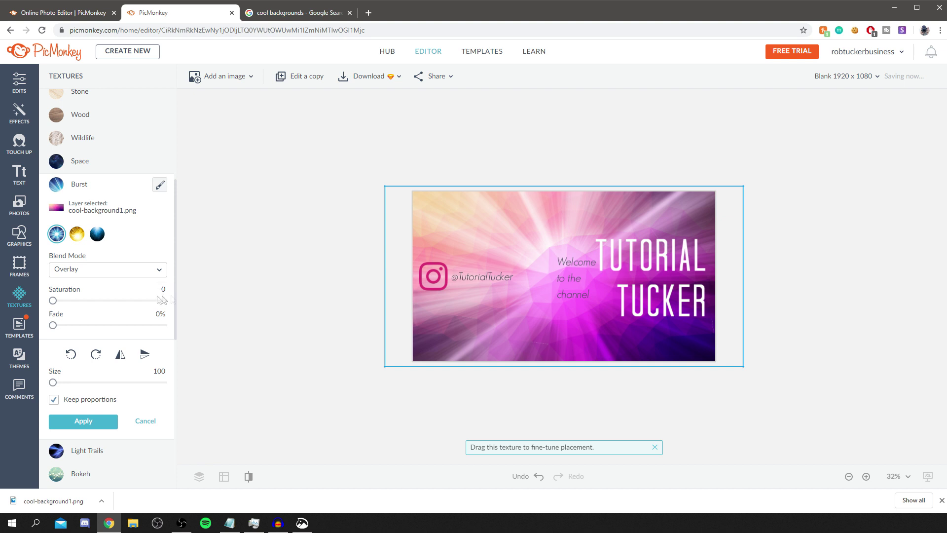
{"action": "left_click_drag", "start_coordinate": [53, 384], "coordinate": [144, 383]}
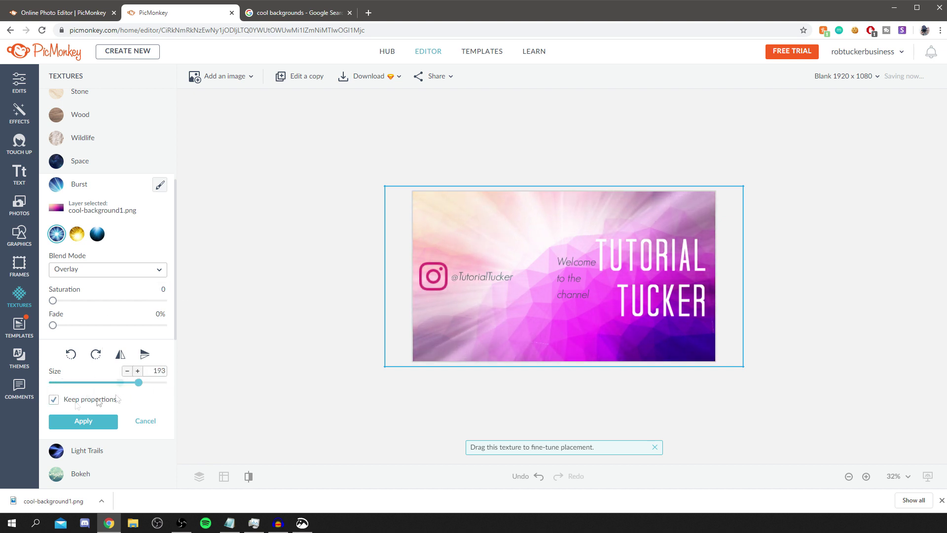
{"action": "left_click_drag", "start_coordinate": [180, 417], "coordinate": [222, 416]}
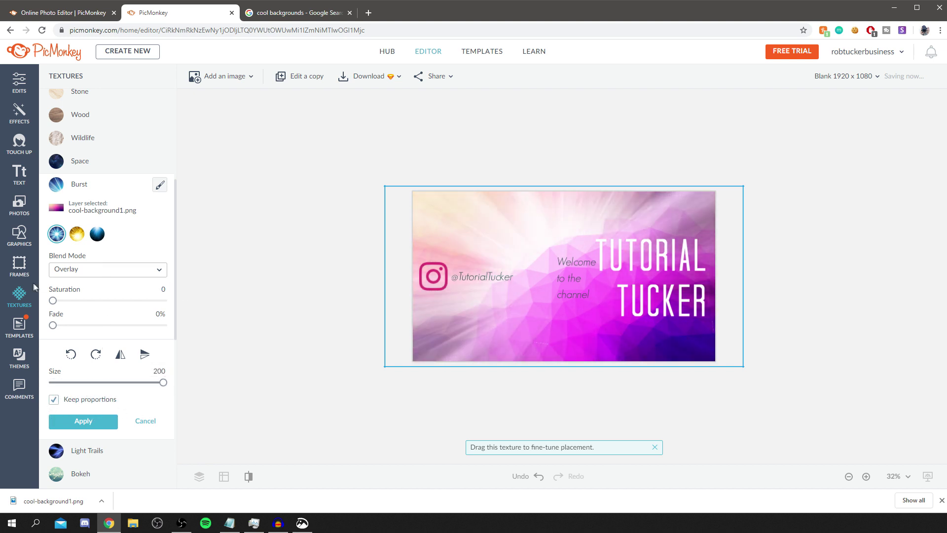
{"action": "left_click", "coordinate": [146, 421]}
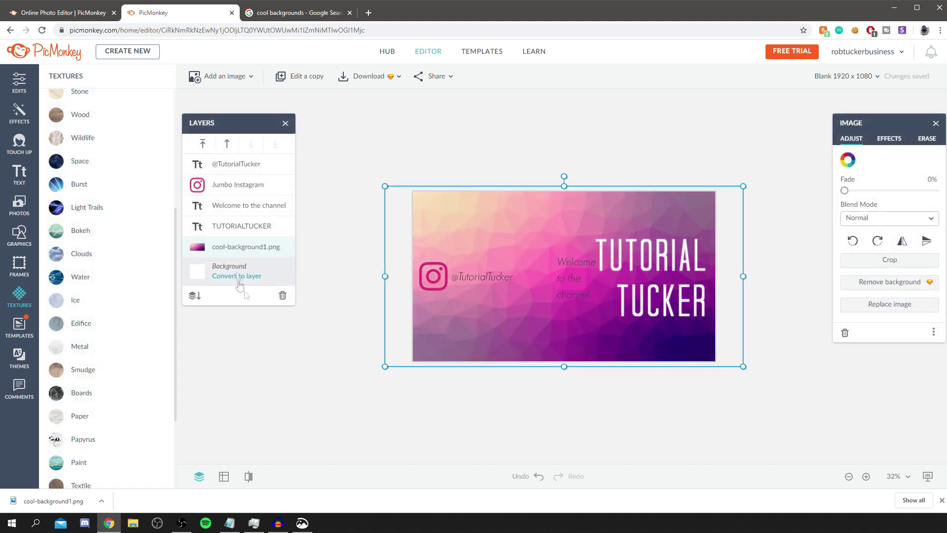
- Deselect the image, snip the banner area with Snip & Sketch, and minimise its window
{"action": "left_click", "coordinate": [454, 176]}
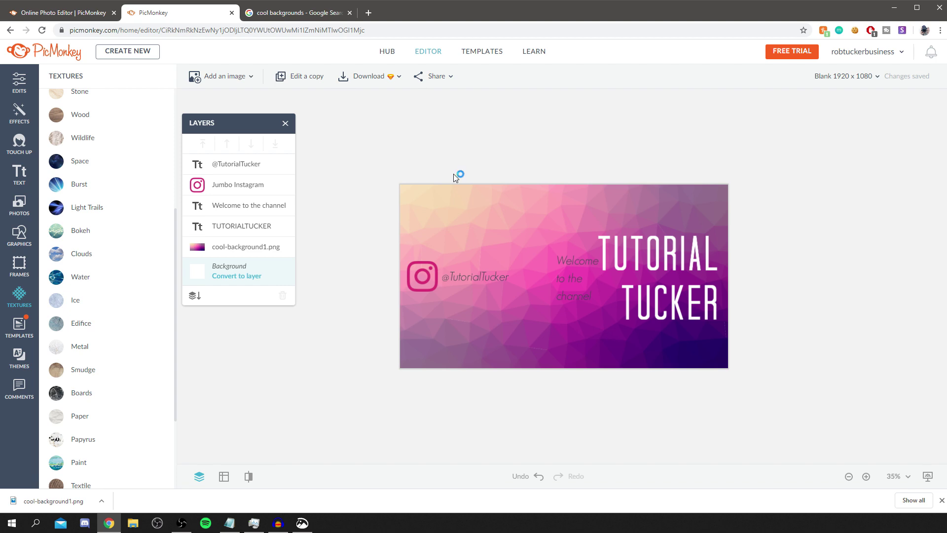
{"action": "key", "text": "super+shift+s"}
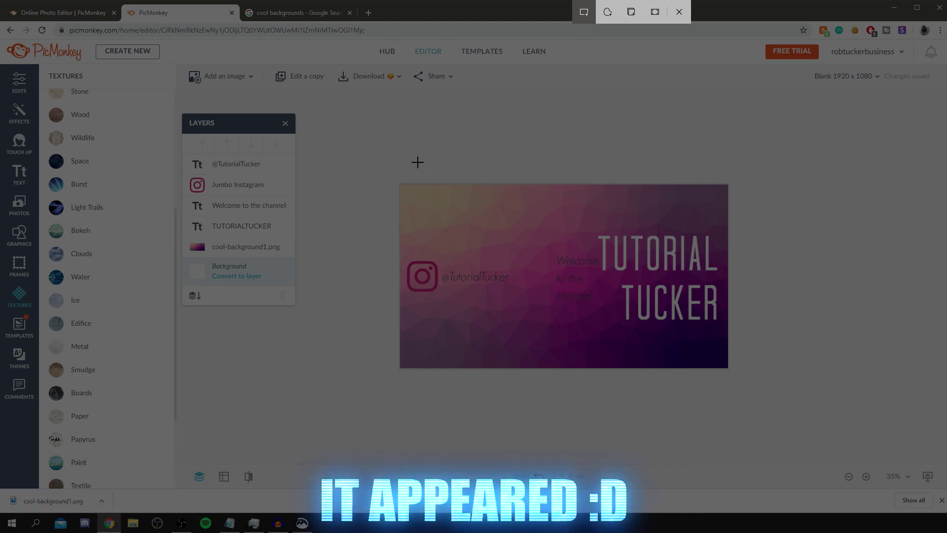
{"action": "left_click_drag", "start_coordinate": [398, 183], "coordinate": [729, 371]}
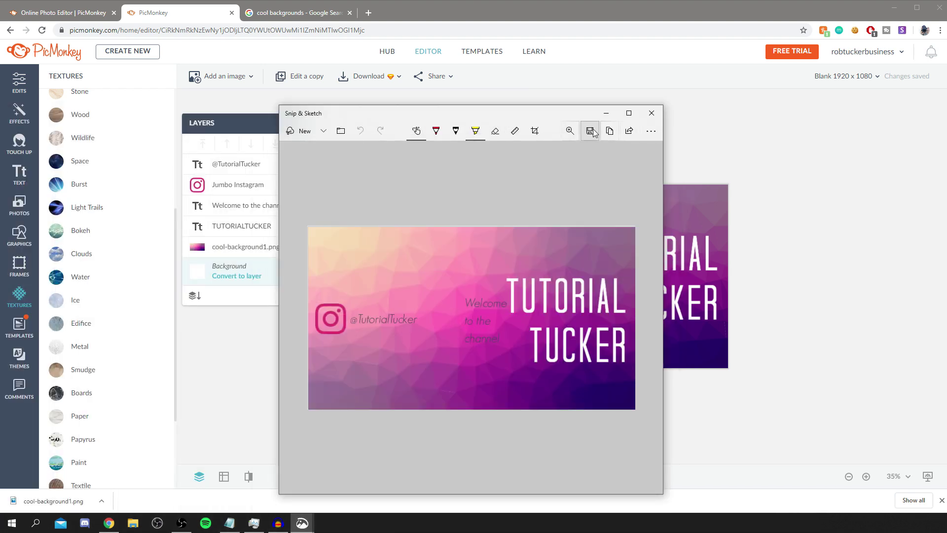
{"action": "mouse_move", "coordinate": [572, 116]}
{"action": "left_mouse_down"}
{"action": "mouse_move", "coordinate": [538, 128]}
{"action": "mouse_move", "coordinate": [62, 138]}
{"action": "left_mouse_up"}
{"action": "left_click", "coordinate": [95, 136]}
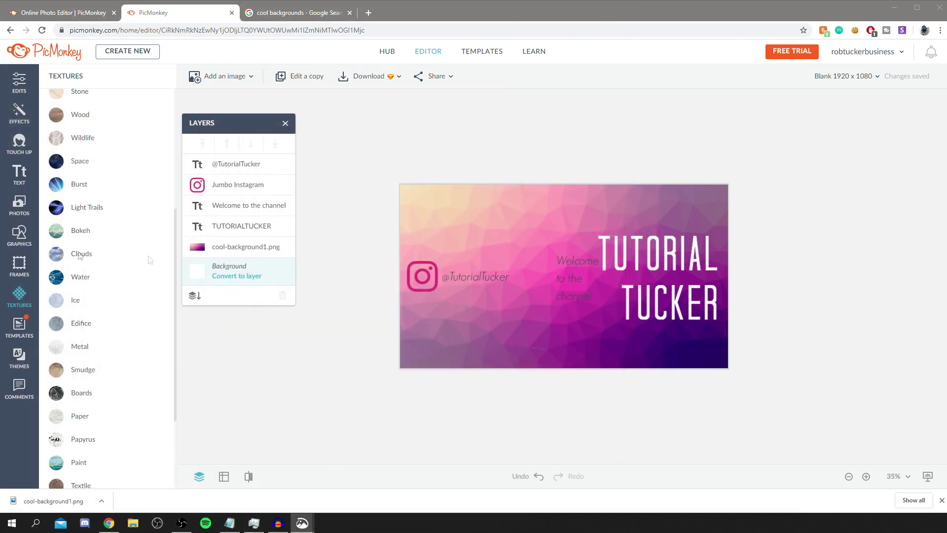